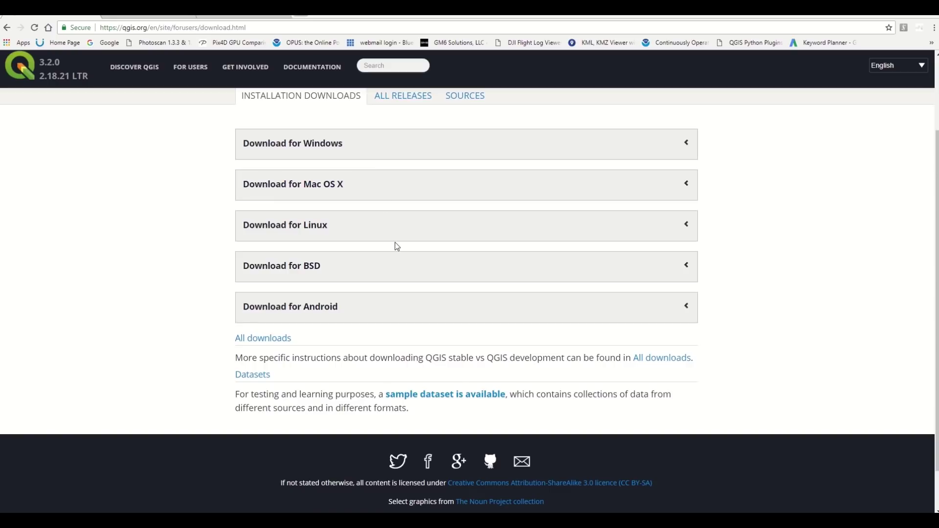
Show the QGIS Windows installers on qgis.org, then expand the installed QGIS 2.18 programs
left_click(687, 150)
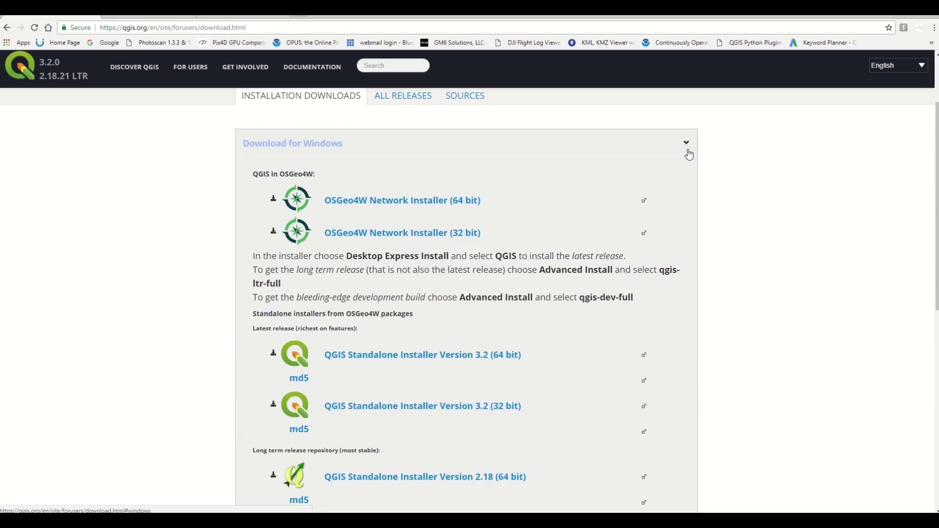
scroll(602, 240, "down", 4)
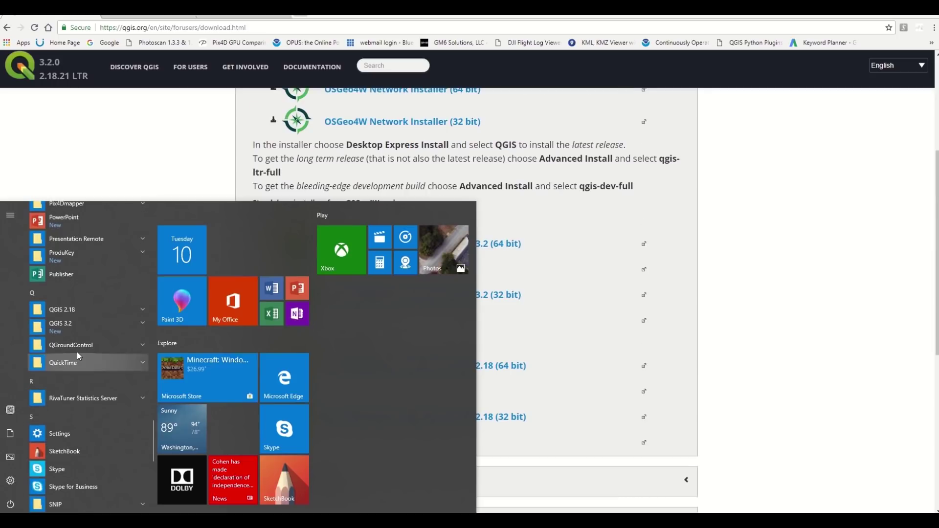
scroll(76, 347, "down", 2)
left_click(72, 310)
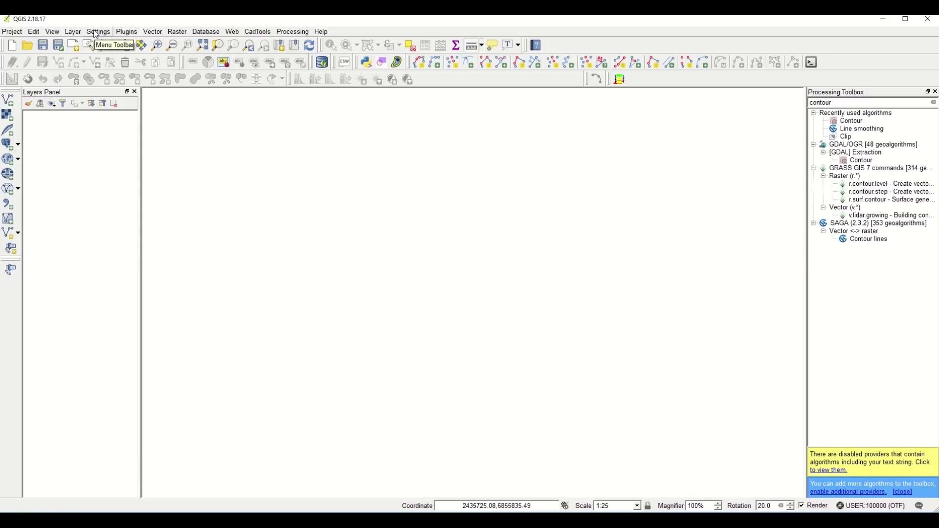
Open Settings > Options to view the NAD83 / Texas North Central (ftUS) CRS default
left_click(97, 33)
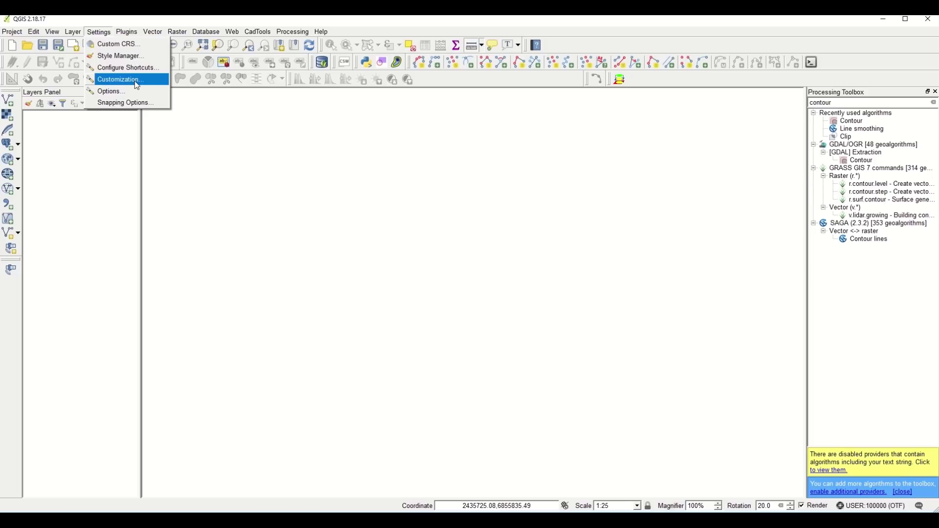
left_click(107, 92)
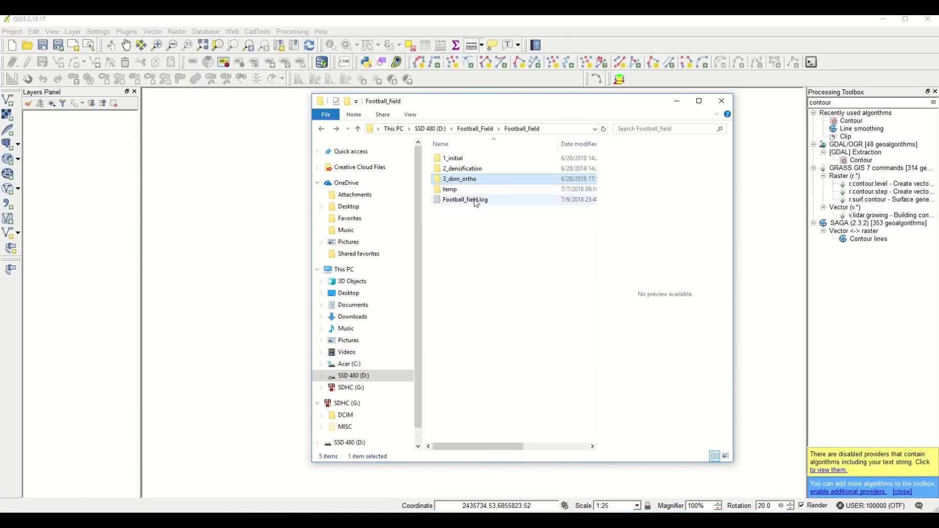
Add the transparent mosaic from 3_dsm_ortho\2_mosaic as a QGIS layer
double_click(467, 181)
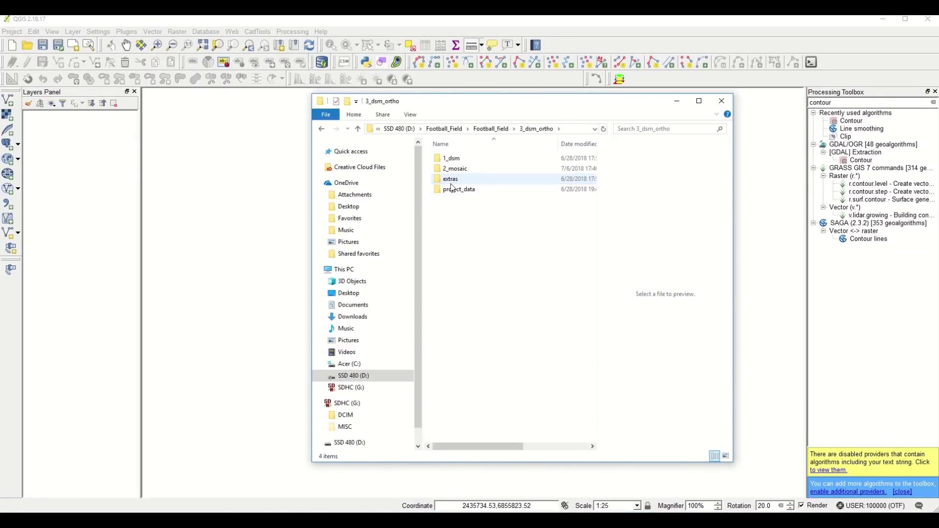
double_click(455, 170)
left_click_drag(453, 205, 55, 152)
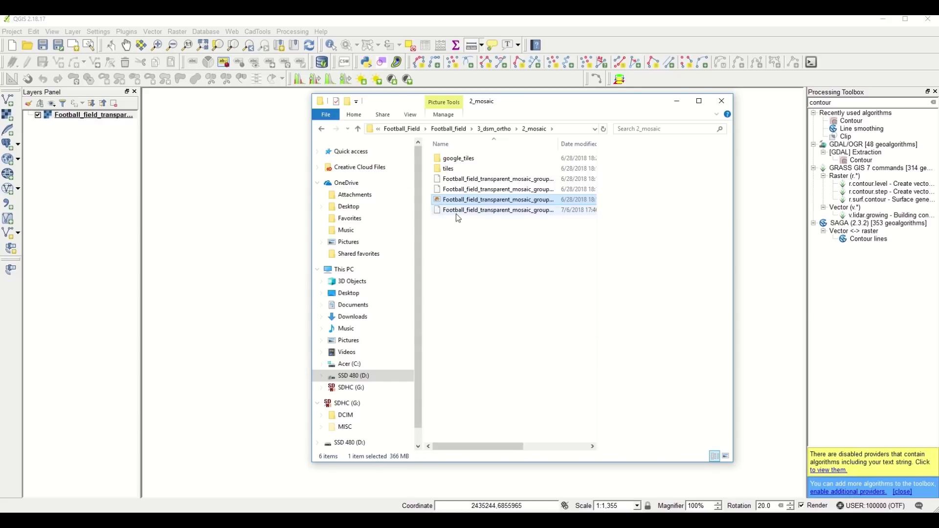
Add Football_field_dtm.tif from extras\dtm to the QGIS map
key("BackSpace")
double_click(451, 178)
double_click(448, 157)
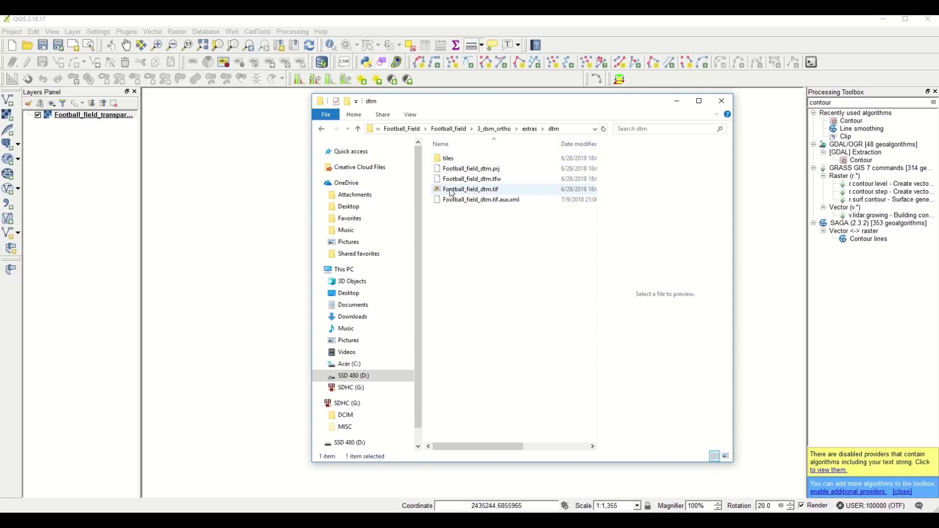
left_click_drag(450, 189, 271, 229)
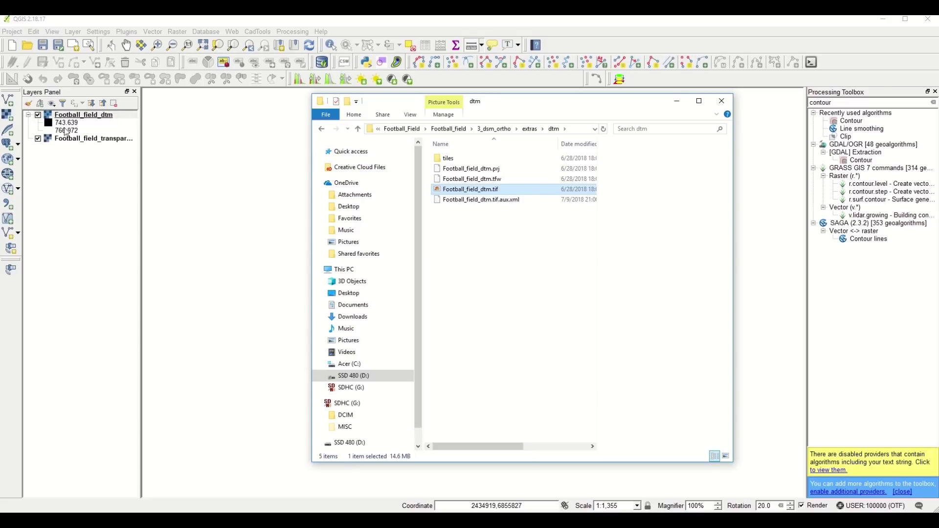
Set the transparent mosaic layer's CRS to NAD83 / Texas North Central (ftUS), EPSG:2276
left_click(721, 101)
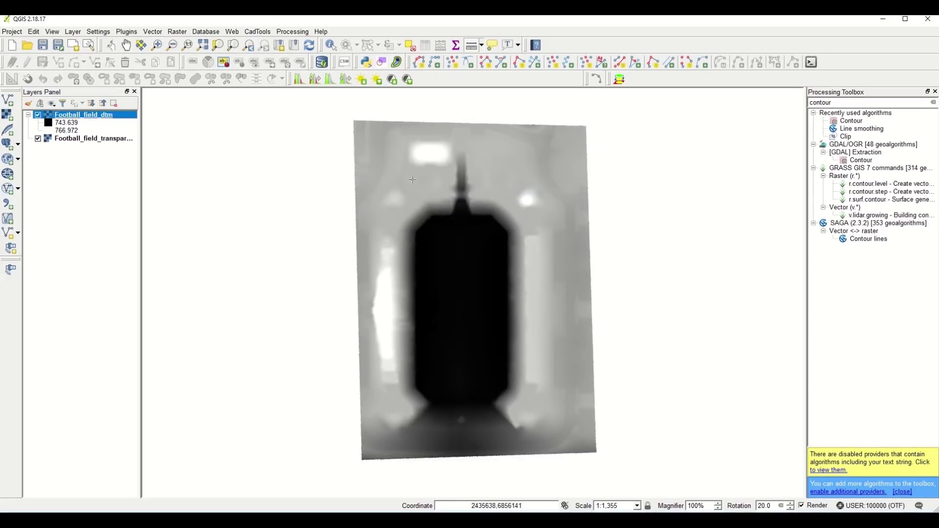
right_click(84, 139)
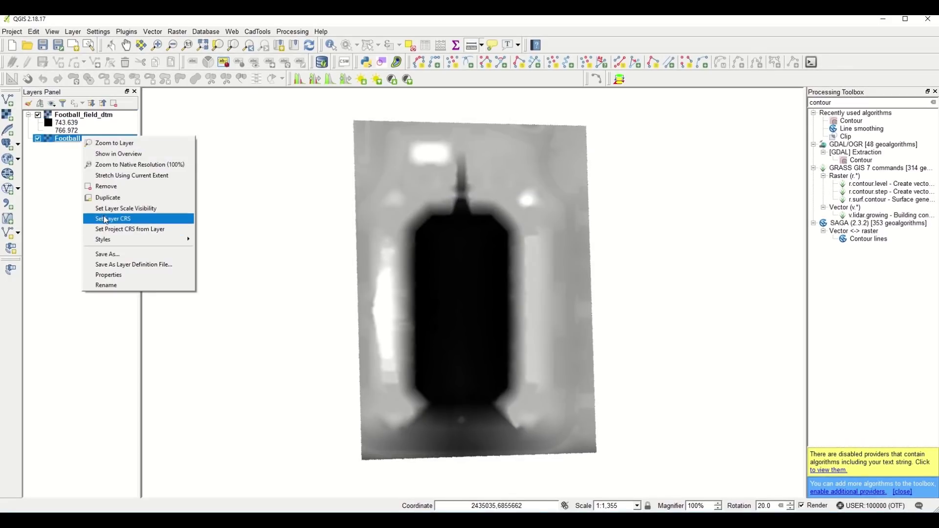
left_click(105, 219)
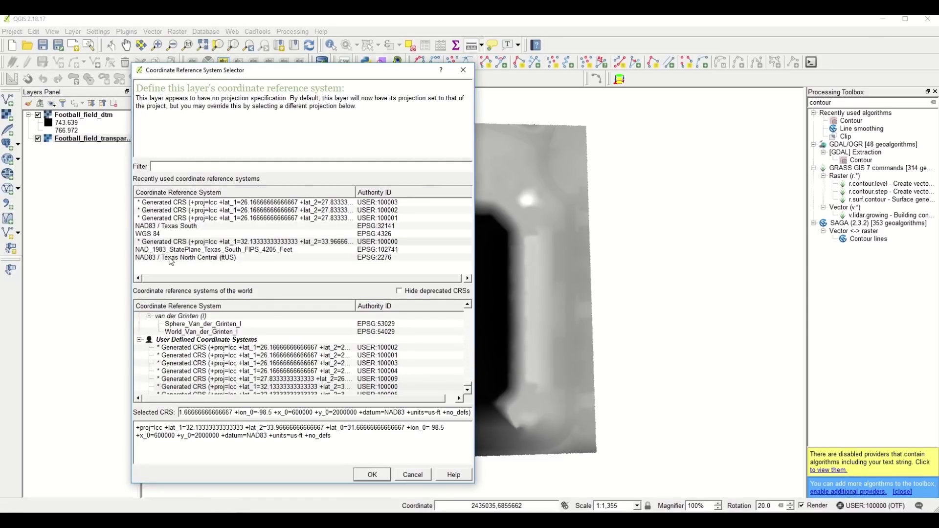
left_click(164, 258)
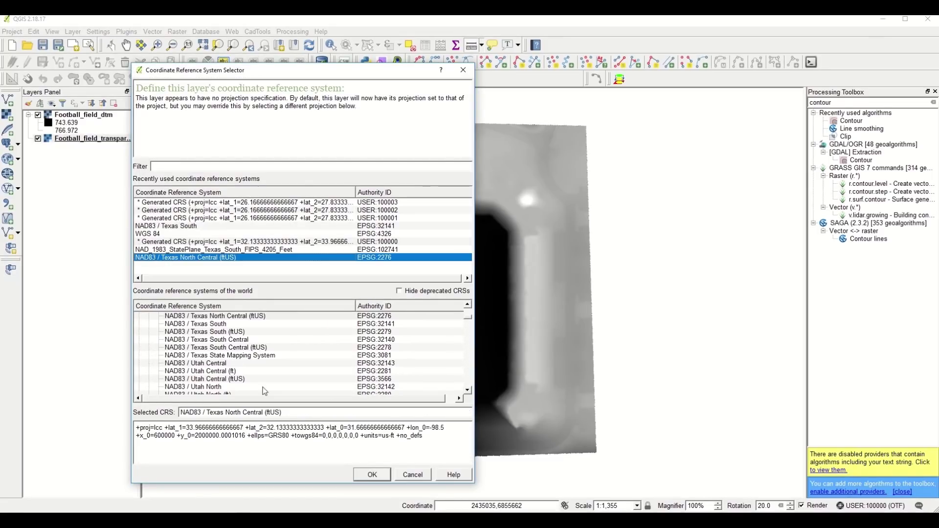
left_click(370, 475)
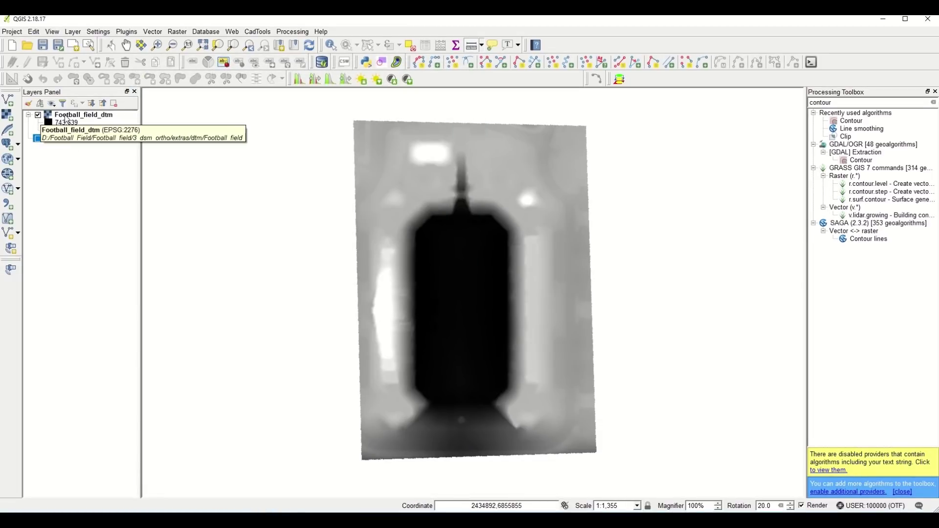
Change the Football_field_dtm render type to Hillshade in its layer properties
right_click(67, 118)
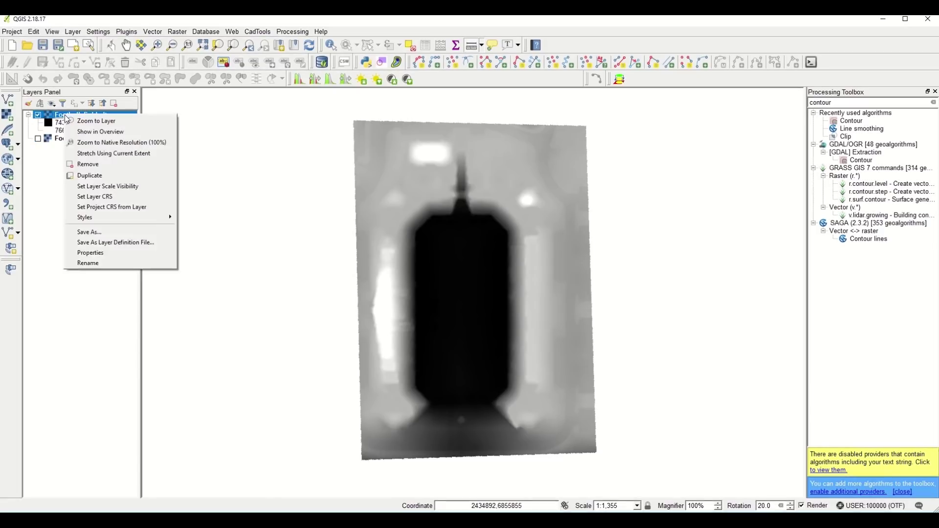
left_click(85, 254)
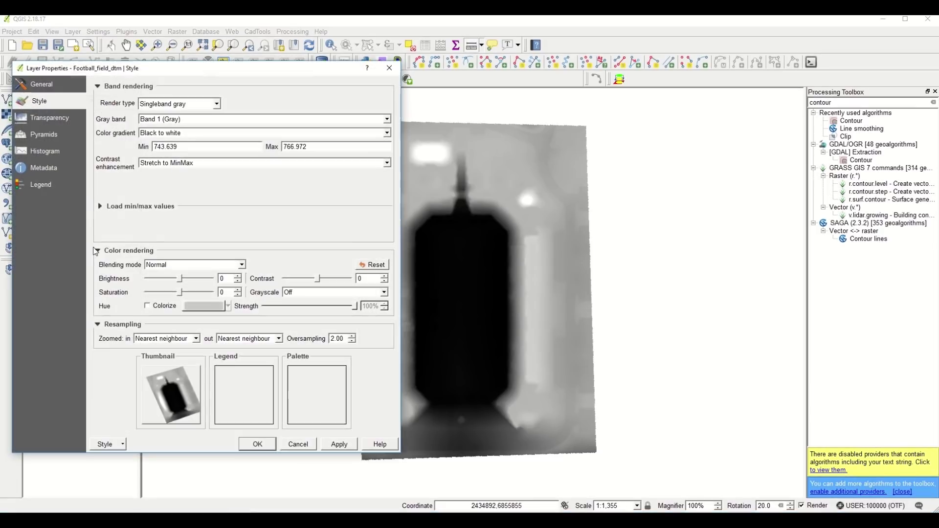
left_click(220, 103)
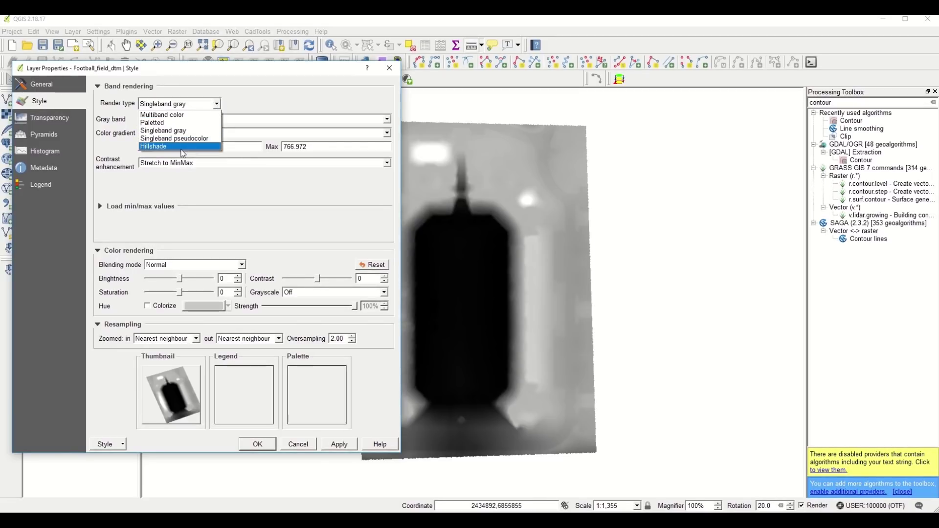
left_click(183, 147)
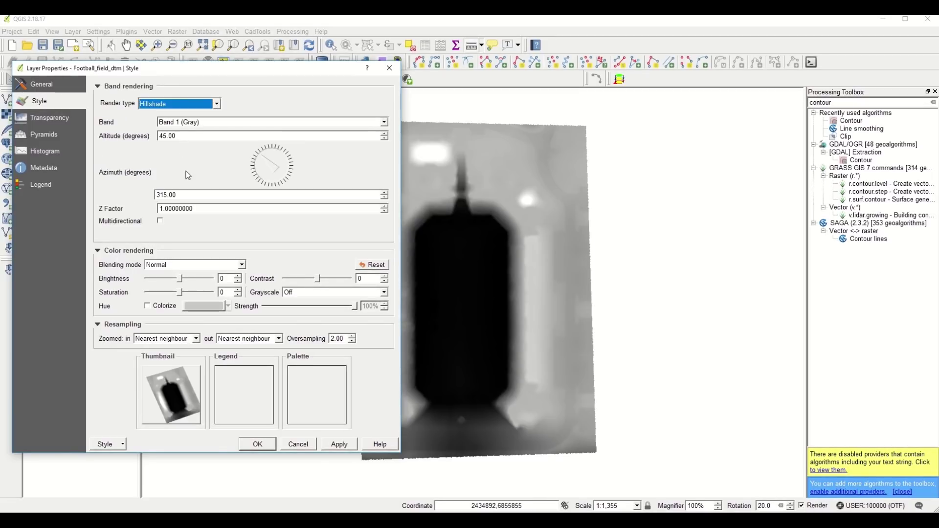
left_click(337, 446)
left_click(258, 445)
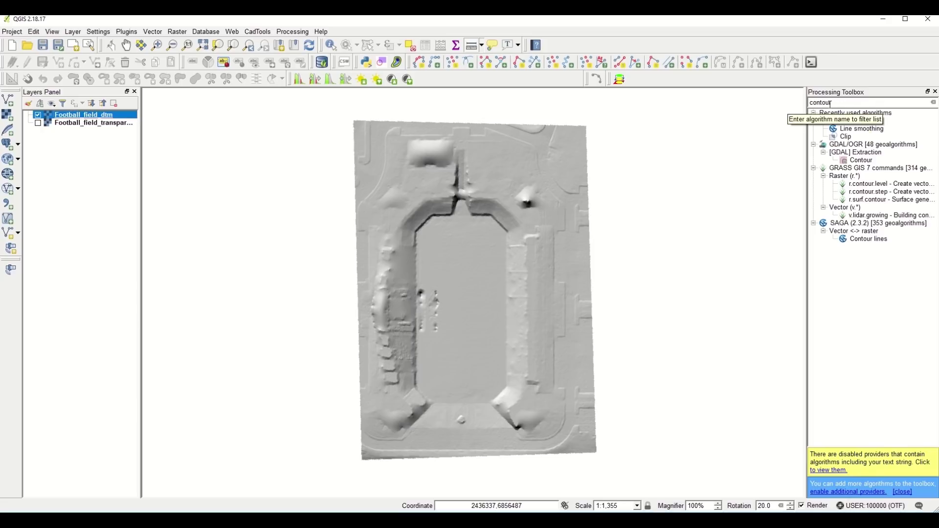
Run the Contour algorithm on the DTM with a contour interval of 5
left_click(933, 102)
double_click(861, 121)
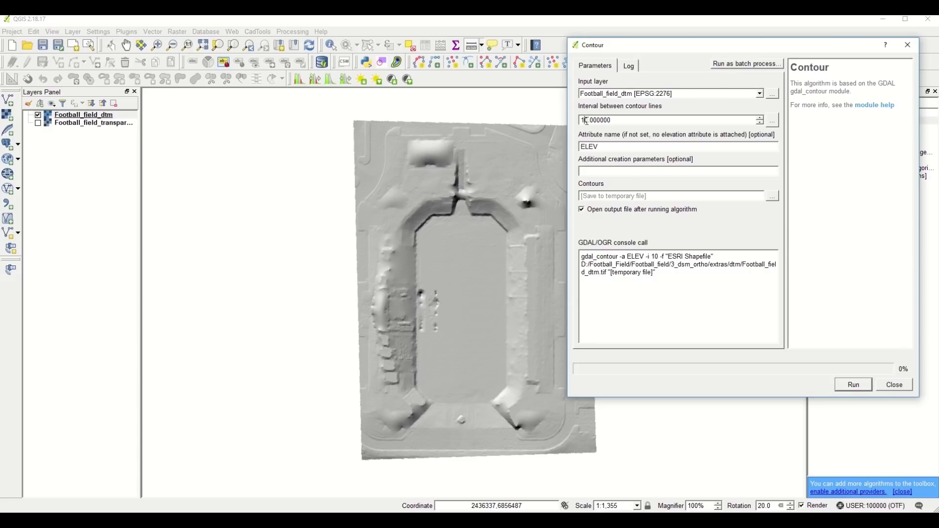
left_click_drag(588, 121, 580, 123)
type("5")
key("Return")
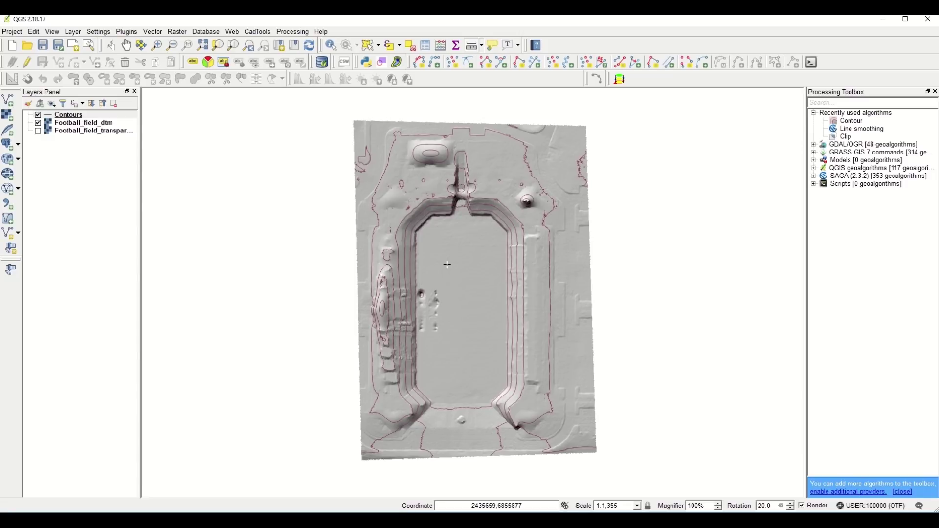
scroll(430, 241, "up", 2)
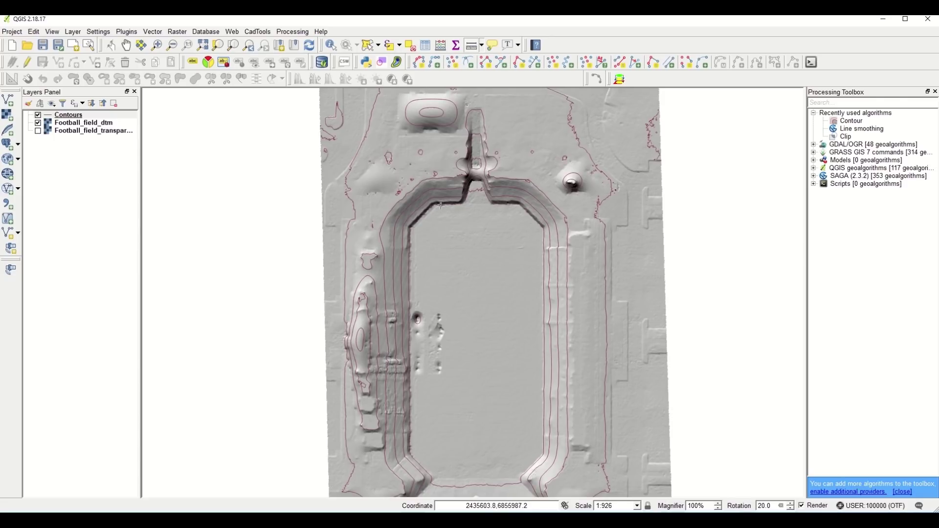
double_click(851, 129)
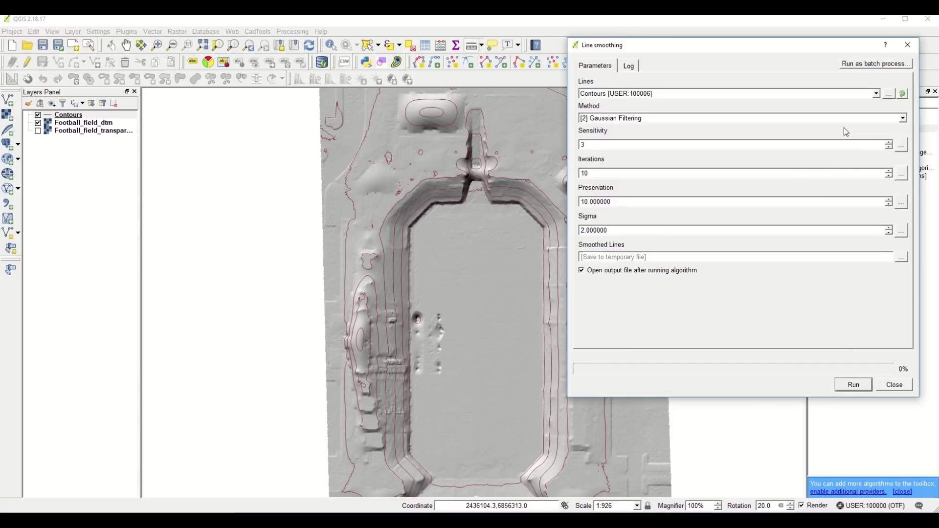
left_click_drag(747, 44, 186, 96)
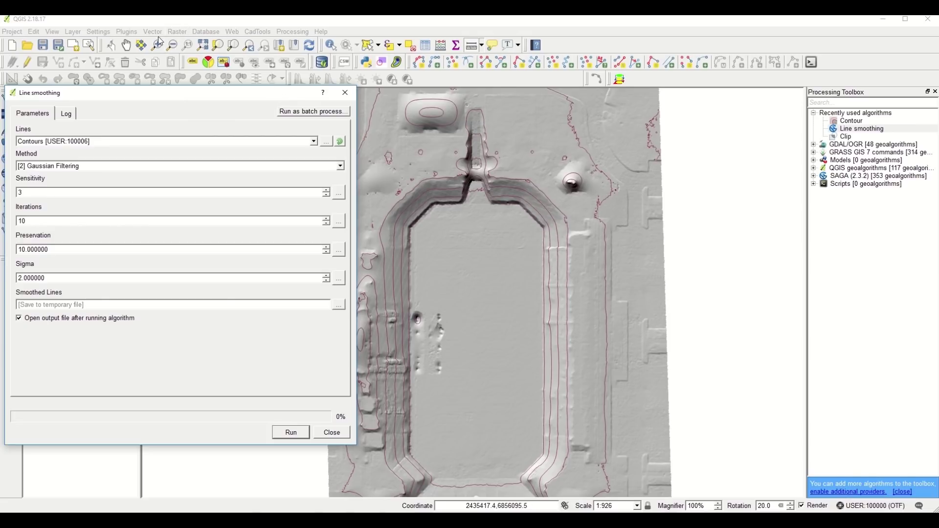
left_click(345, 92)
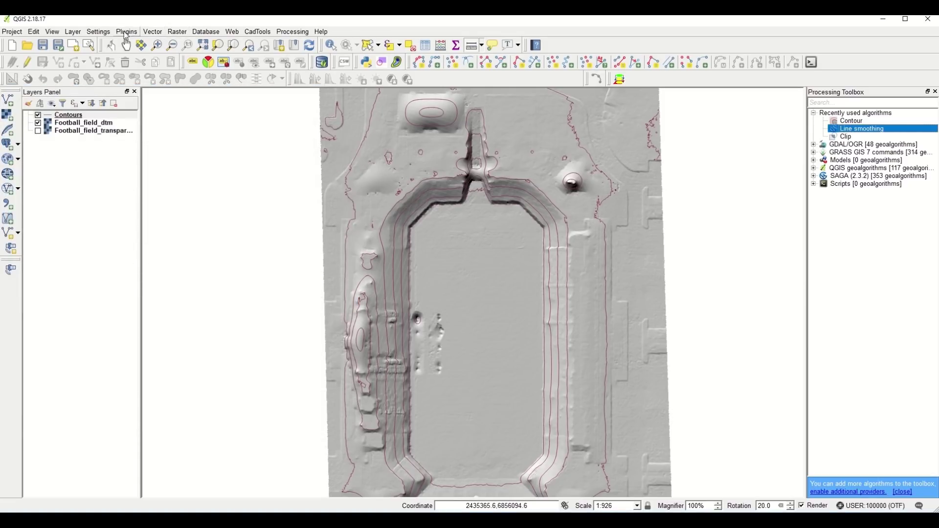
left_click(127, 31)
left_click(142, 48)
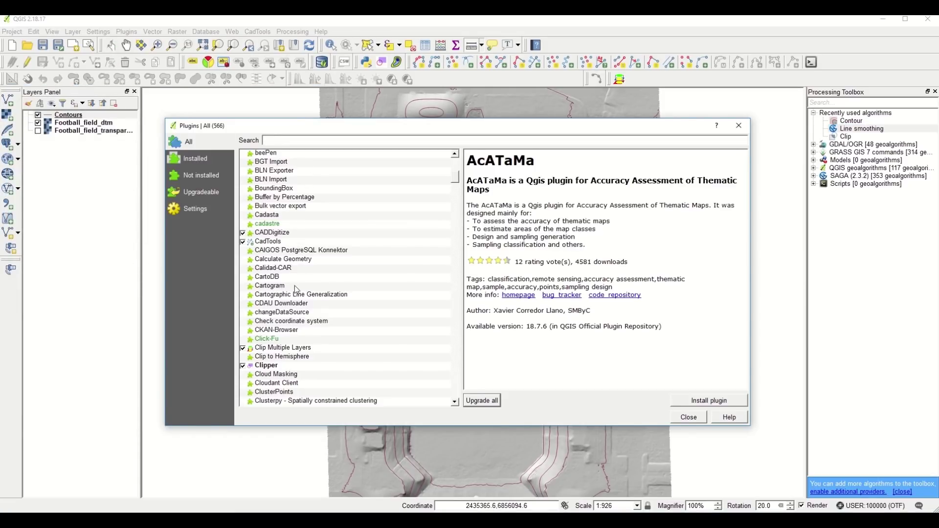
scroll(295, 244, "down", 6)
scroll(299, 317, "down", 4)
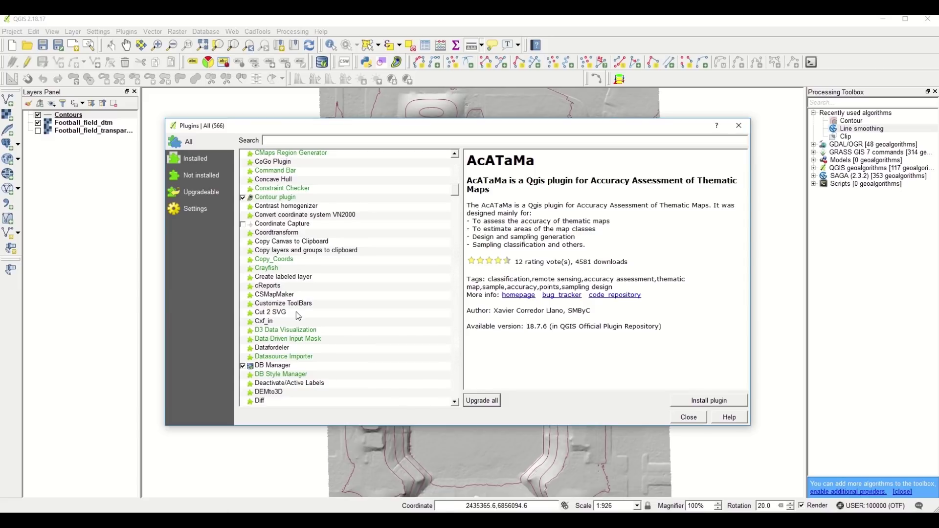
Run Line smoothing on the Contours using the basic SIA model with sensitivity 5
left_click(688, 417)
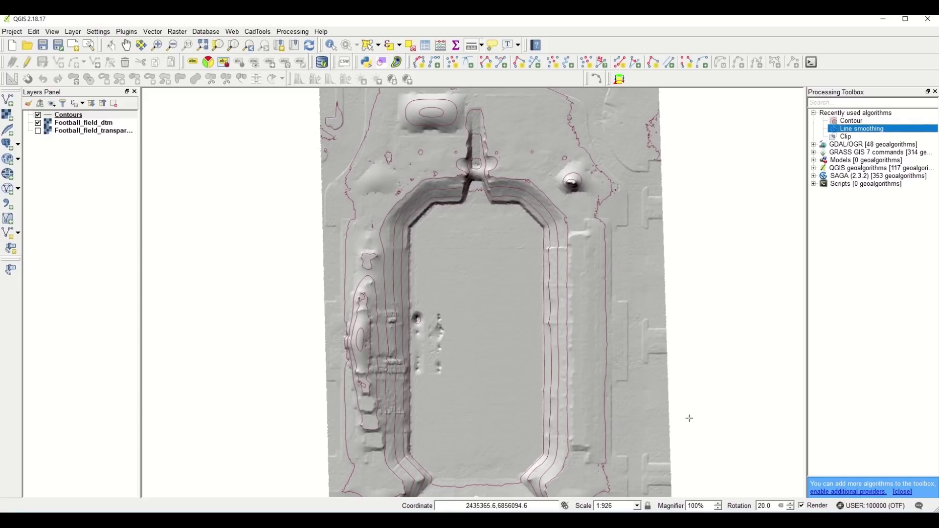
double_click(841, 130)
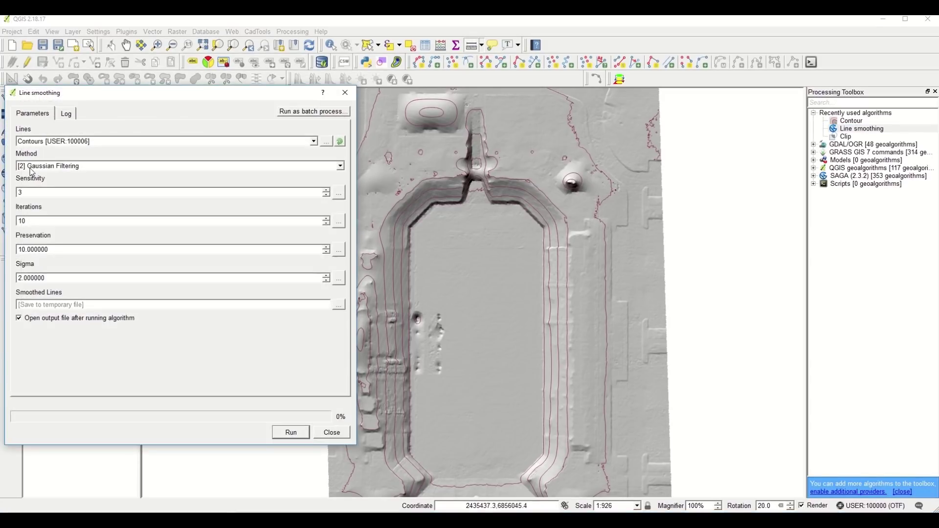
left_click(66, 166)
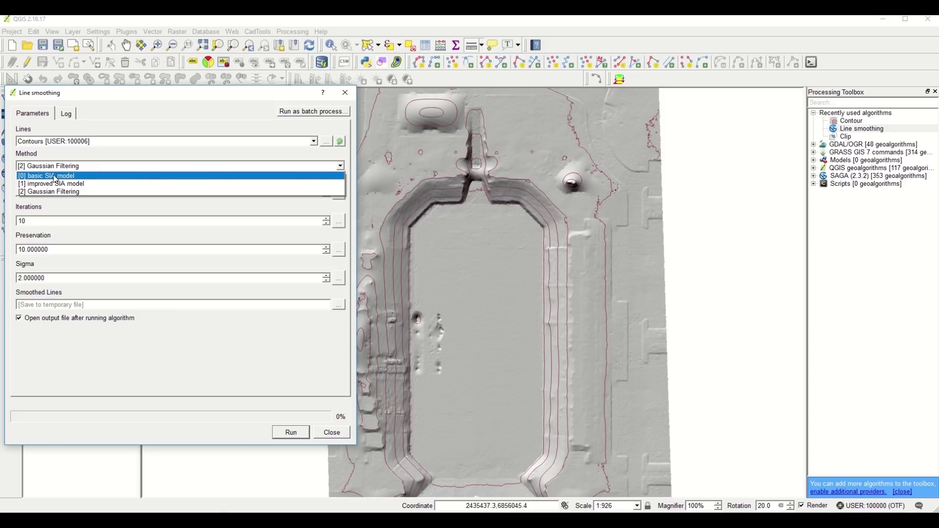
left_click(48, 176)
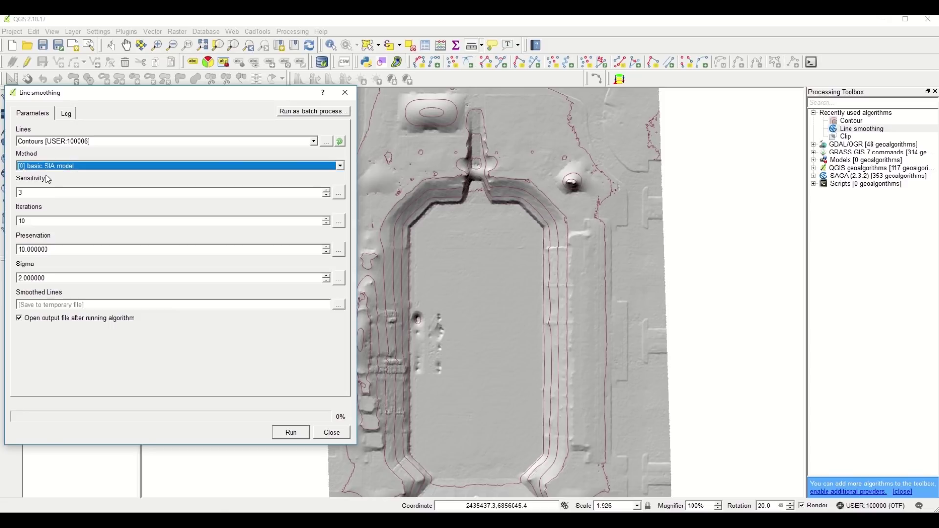
double_click(29, 193)
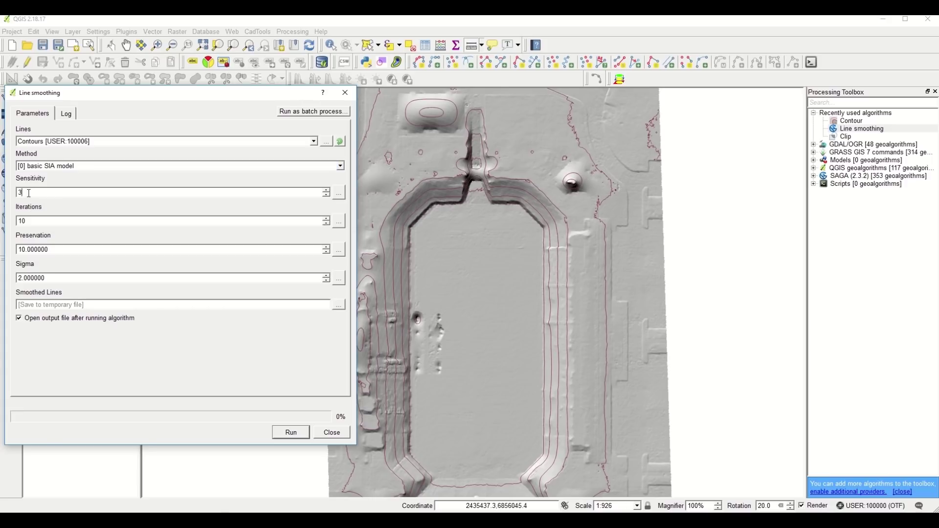
type("50")
left_click(287, 432)
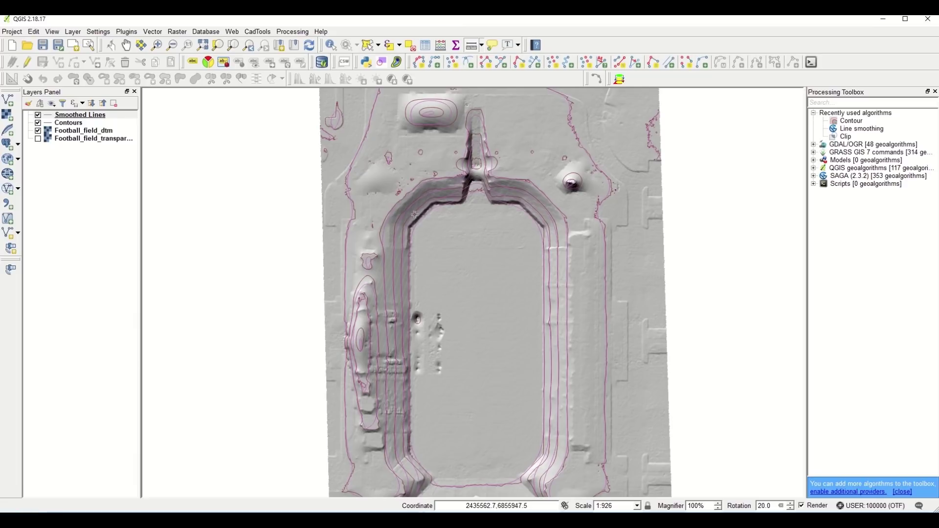
Style the Smoothed Lines layer with a red line colour
right_click(68, 117)
left_click(88, 279)
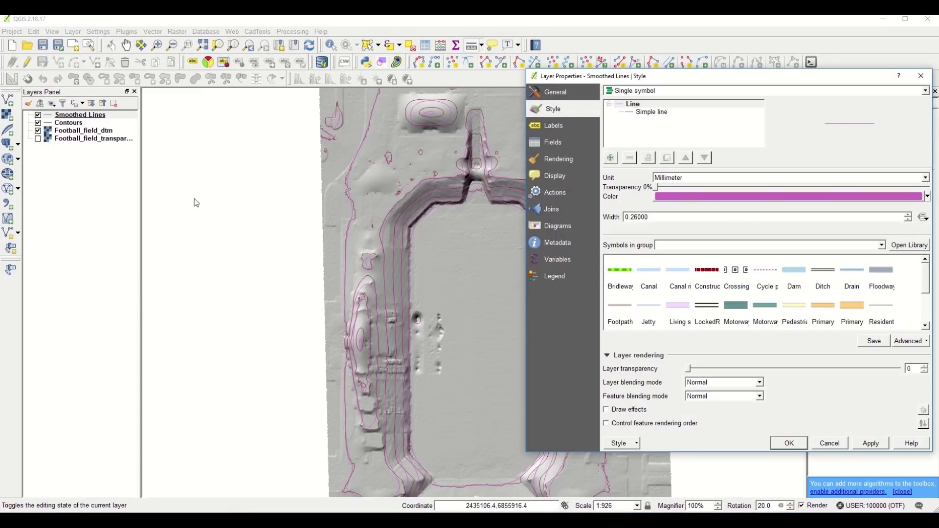
left_click(674, 202)
left_click_drag(260, 330, 293, 277)
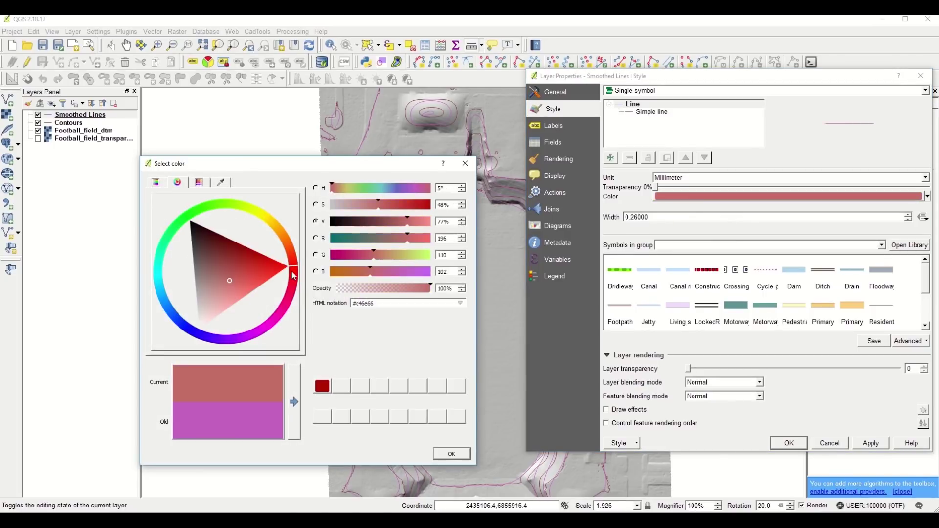
left_click(282, 275)
left_click(450, 453)
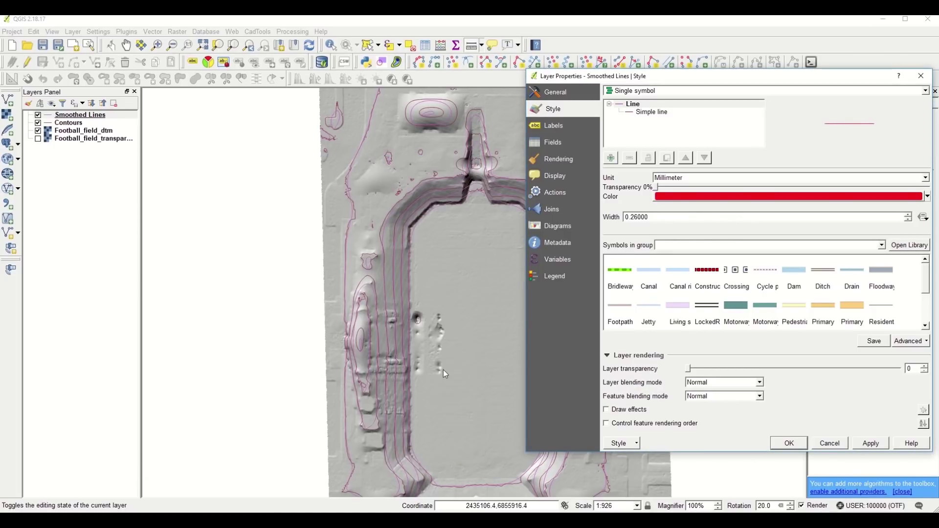
left_click(872, 443)
left_click(789, 443)
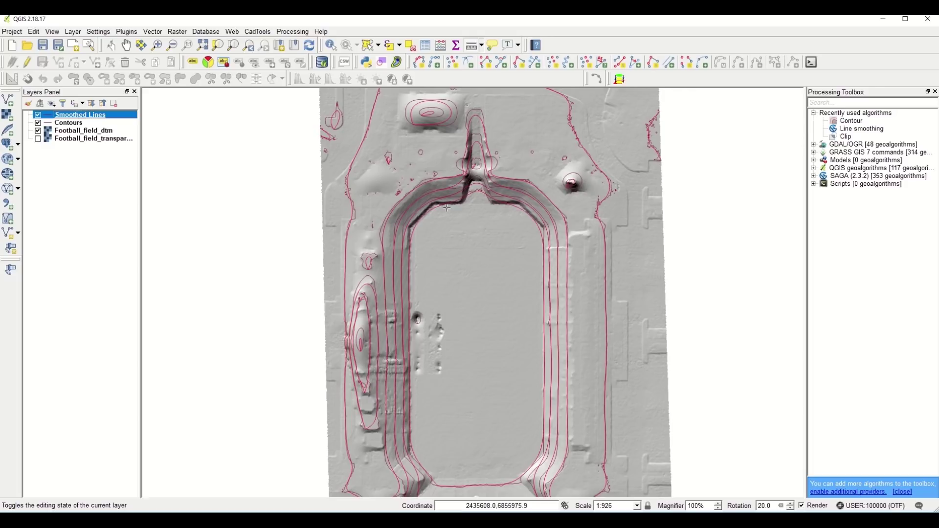
Hide the original Contours layer
scroll(391, 257, "up", 1)
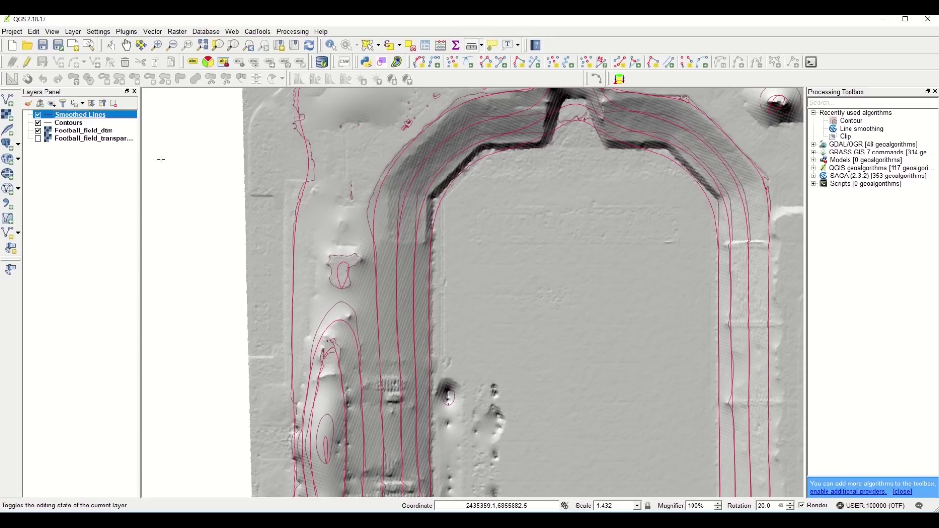
left_click(39, 124)
scroll(285, 195, "down", 1)
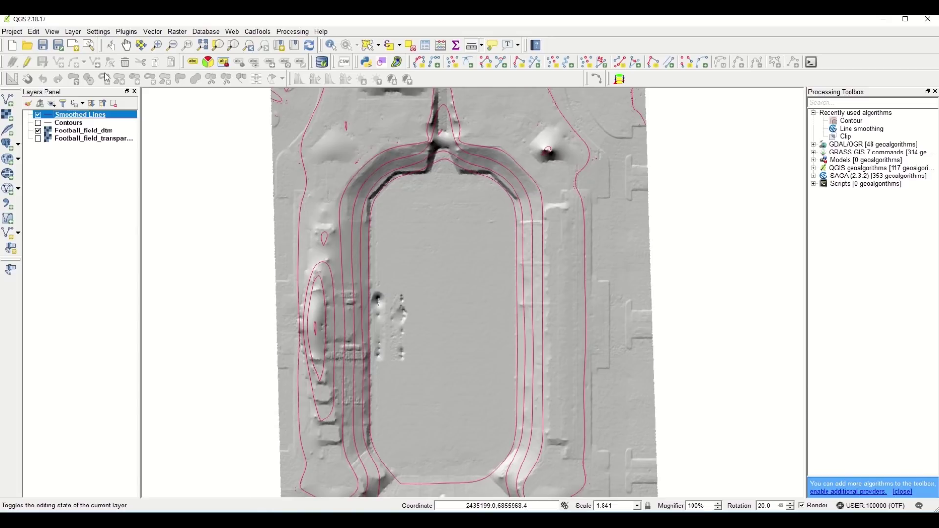
Show Smoothed Lines labels from the ELEV field, reviewing buffer and placement settings
right_click(63, 114)
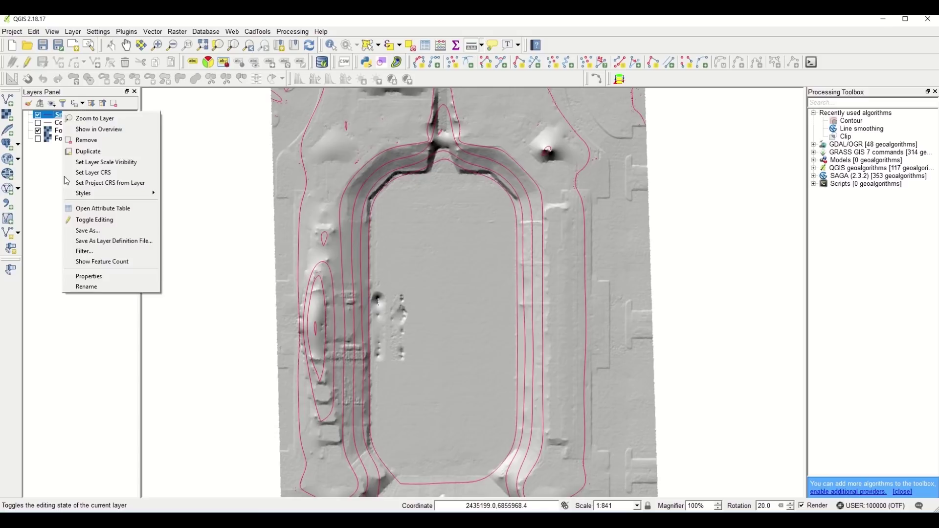
left_click(85, 276)
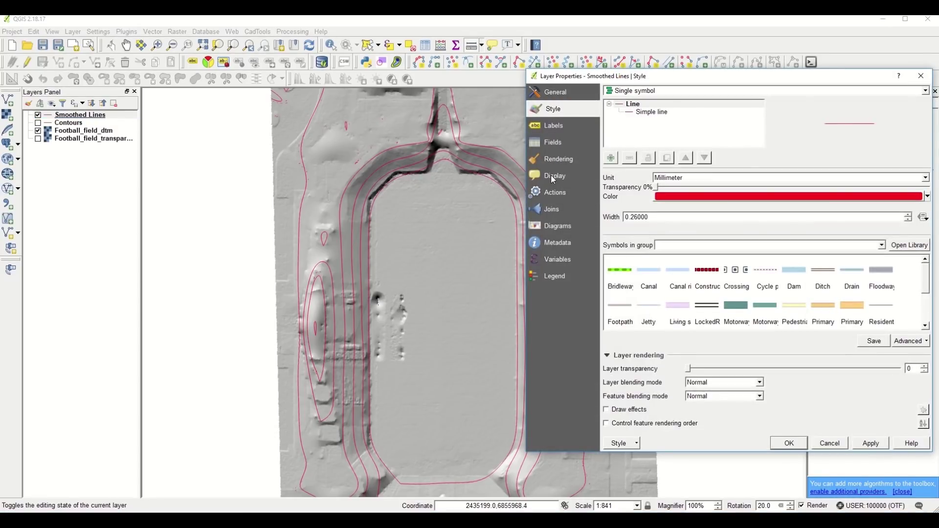
left_click(554, 126)
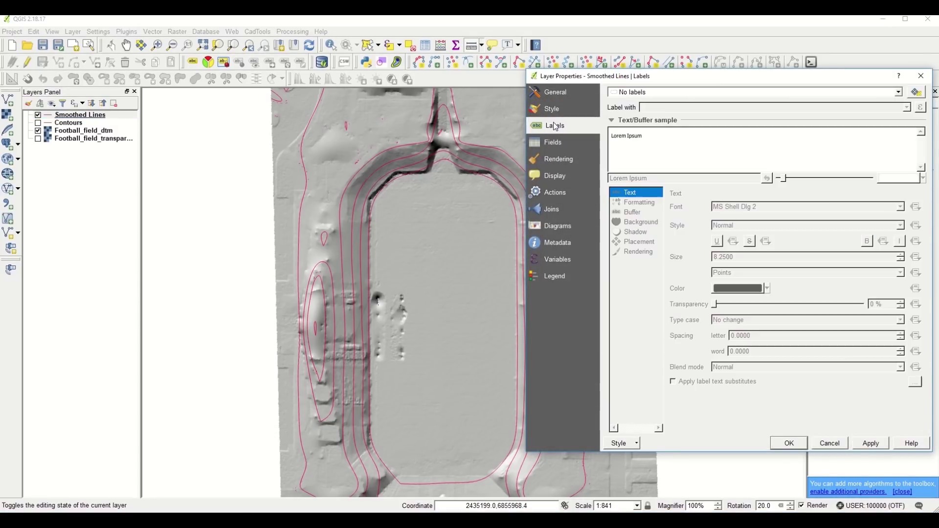
left_click(899, 92)
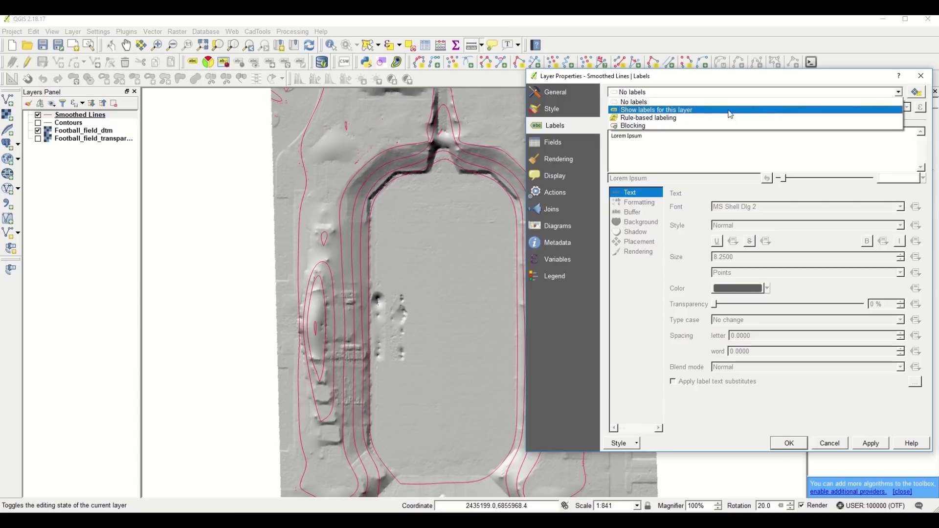
left_click(641, 110)
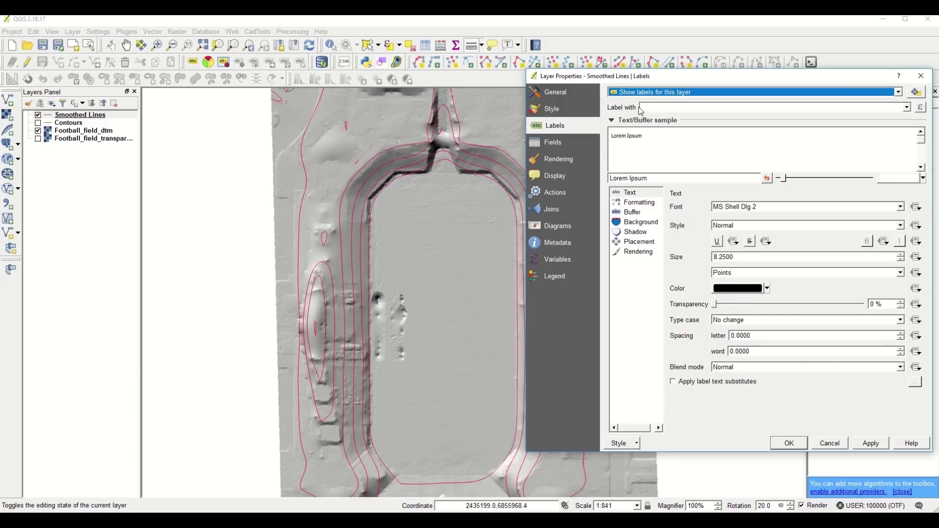
left_click(902, 107)
left_click(822, 126)
left_click(869, 445)
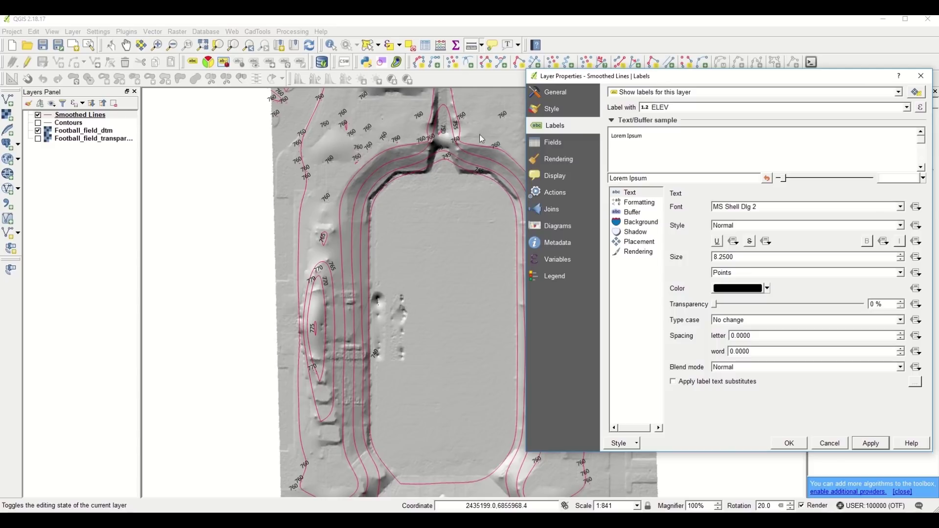
left_click(636, 214)
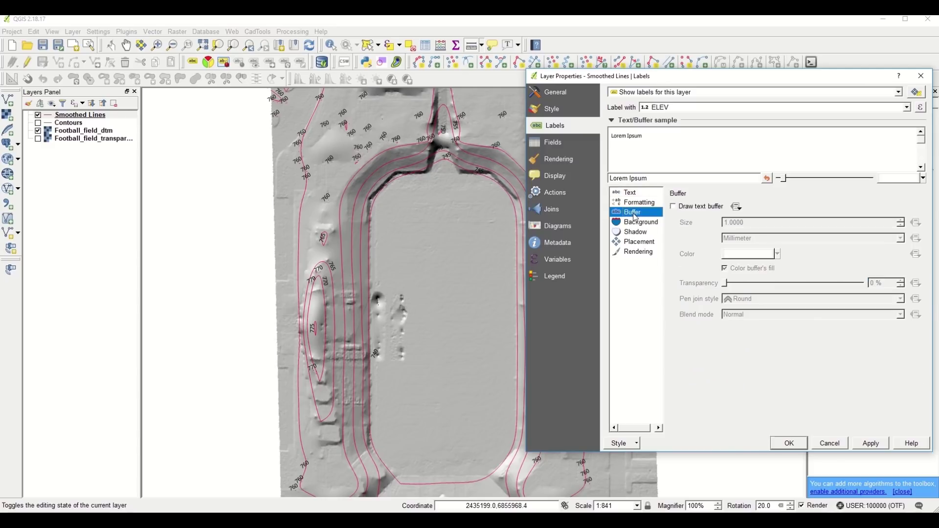
left_click(638, 243)
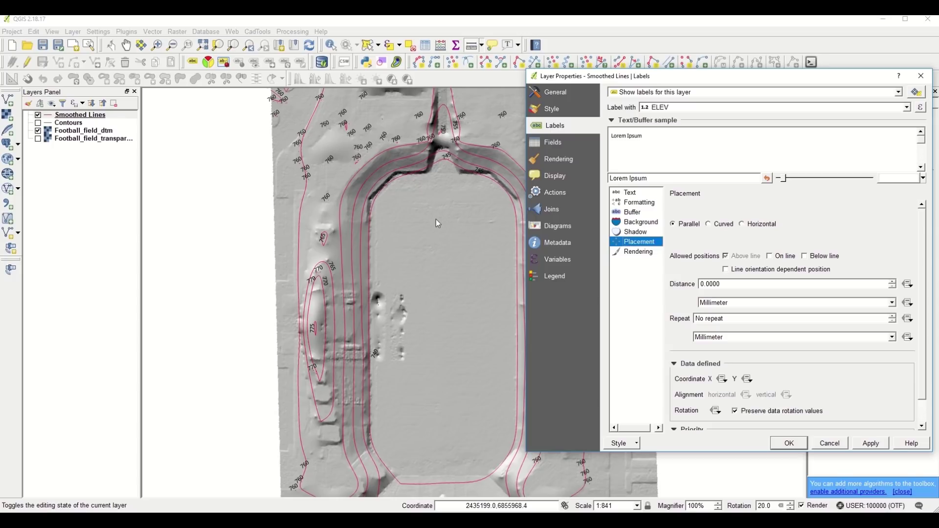
key("Return")
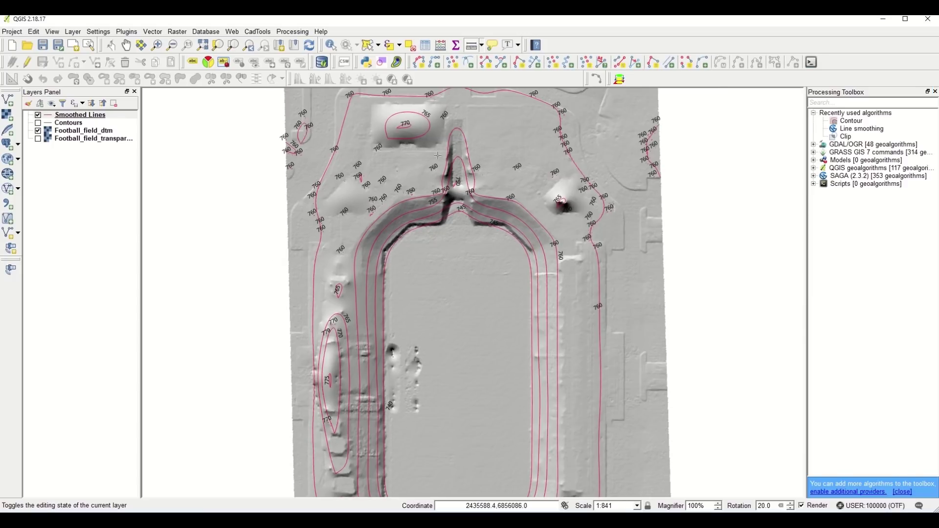
Toggle editing on Smoothed Lines and switch to Select Features by Freehand
left_click(27, 63)
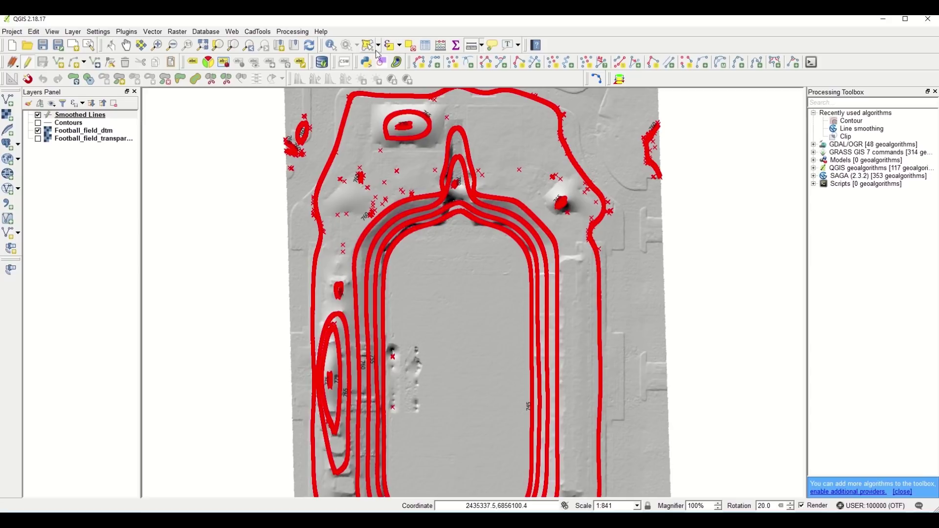
left_click(377, 48)
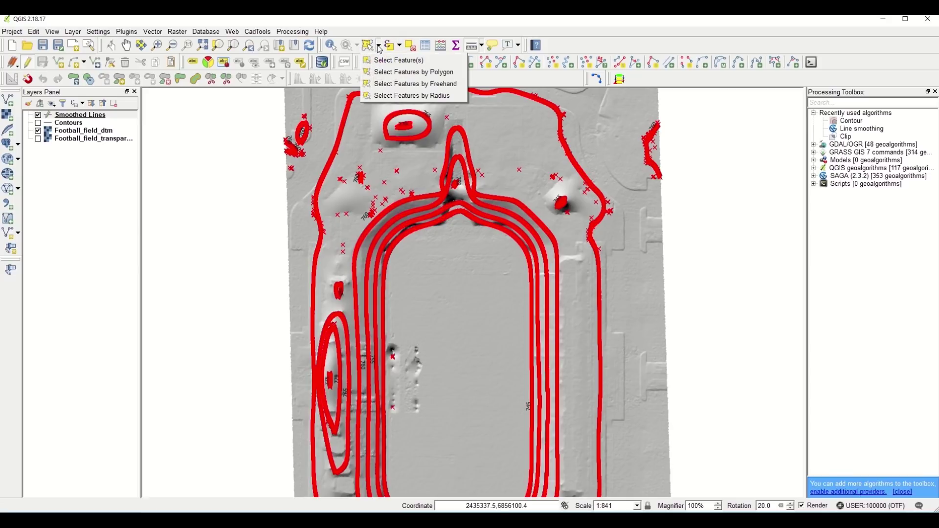
left_click(416, 84)
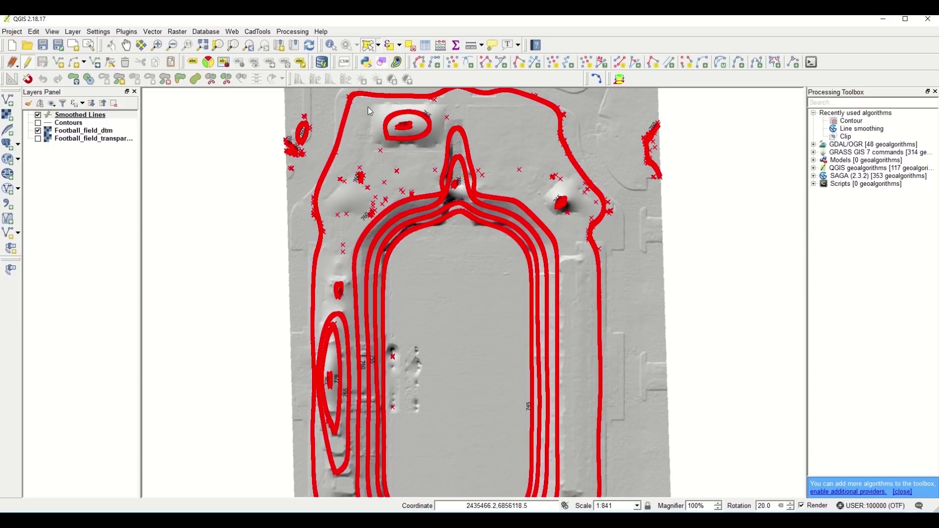
Lasso and delete the stray contour ellipses at the top and the right-edge fragment
mouse_move(367, 107)
left_mouse_down()
mouse_move(394, 105)
mouse_move(438, 155)
mouse_move(366, 156)
mouse_move(338, 192)
mouse_move(407, 160)
mouse_move(345, 225)
left_mouse_up()
key("Delete")
key("Delete")
mouse_move(313, 103)
left_mouse_down()
mouse_move(274, 123)
mouse_move(324, 114)
left_mouse_up()
key("Delete")
mouse_move(663, 101)
left_mouse_down()
mouse_move(630, 134)
mouse_move(651, 194)
left_mouse_up()
Delete the remaining small blob contours and stray lines on the left
key("Delete")
mouse_move(587, 181)
left_mouse_down()
mouse_move(582, 196)
mouse_move(509, 177)
left_mouse_up()
key("Delete")
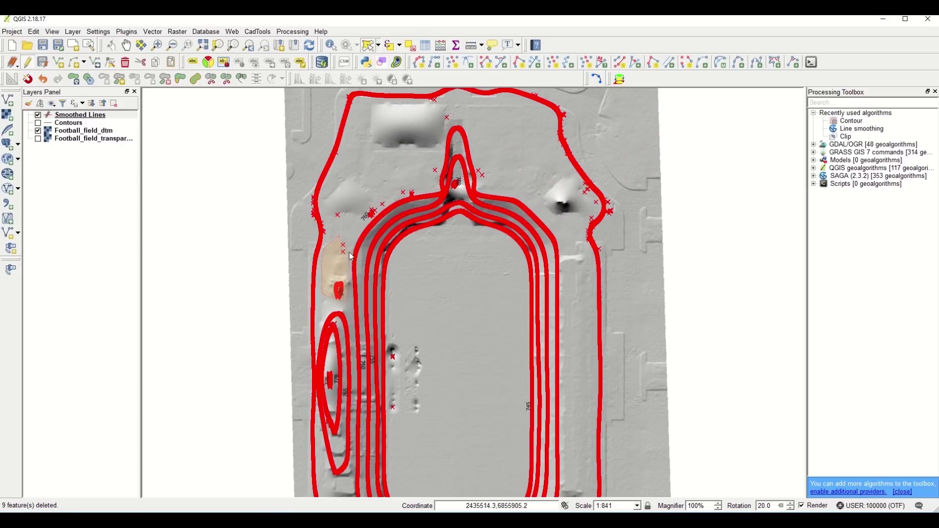
left_click(349, 229)
scroll(362, 240, "down", 3)
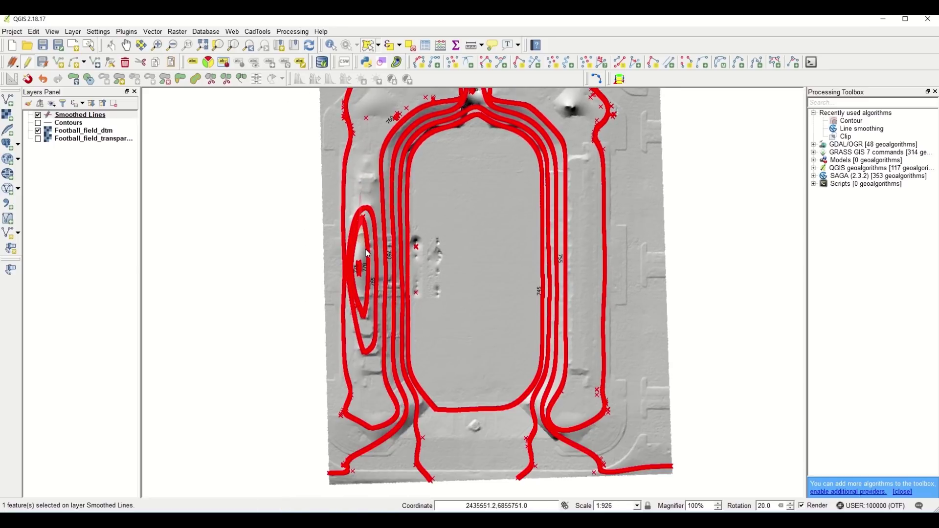
key("Delete")
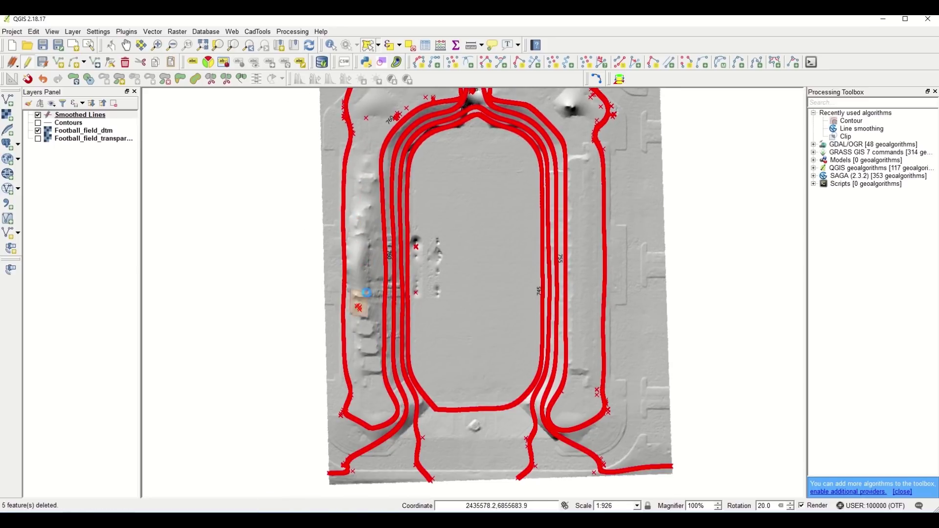
key("Up")
key("Delete")
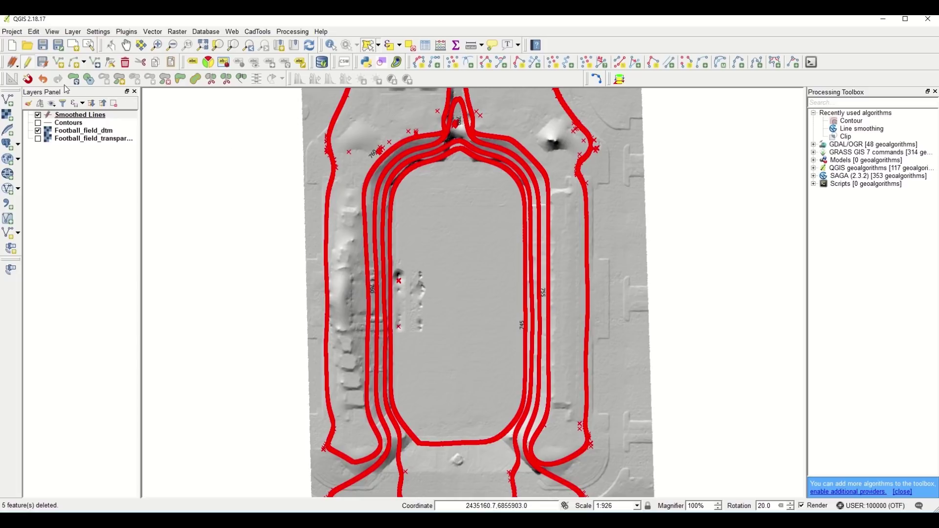
Stop editing Smoothed Lines, saving the contour edits, and select the stadium orthomosaic layer
left_click(28, 64)
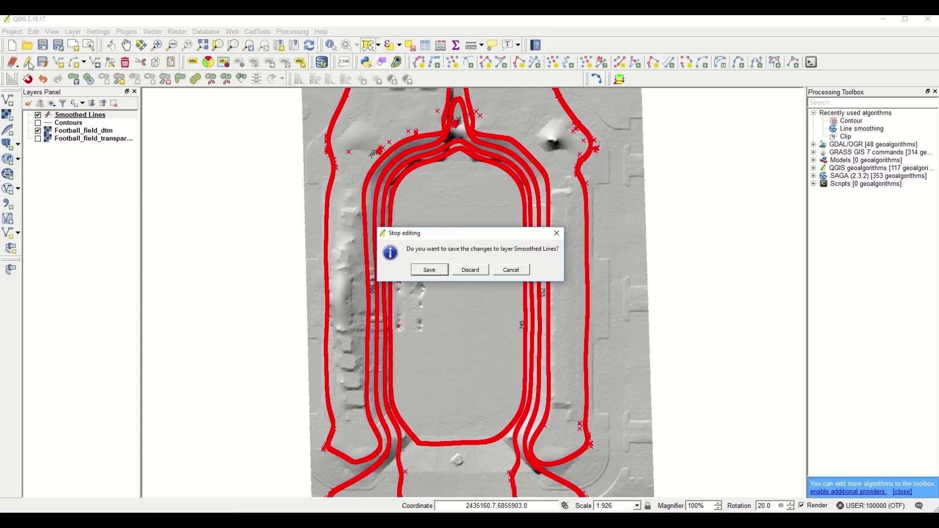
left_click(429, 270)
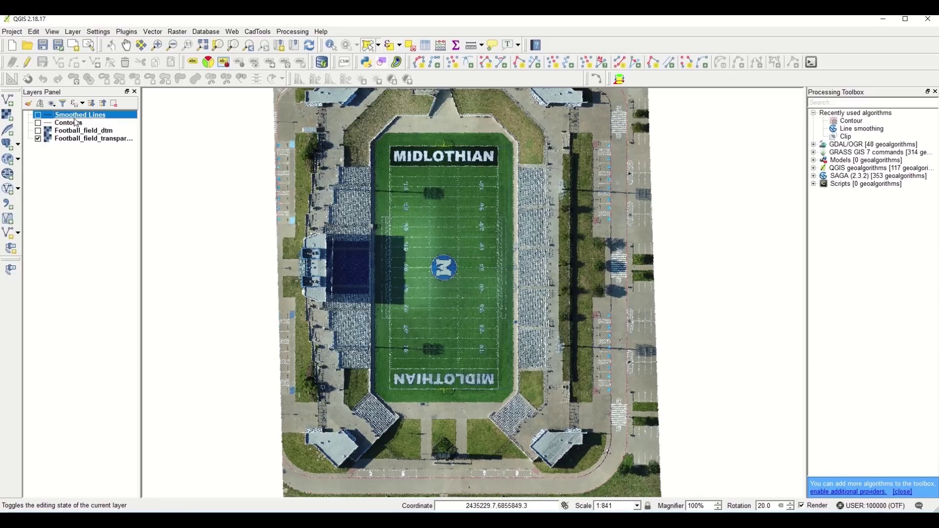
left_click(64, 143)
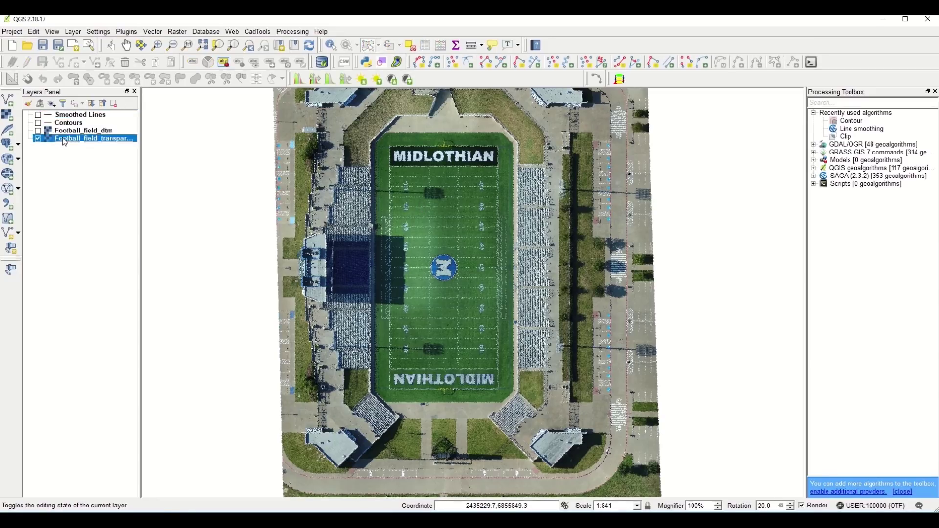
Set the orthomosaic's zoomed-out resampling to Average with 4.00 oversampling, and apply
right_click(65, 142)
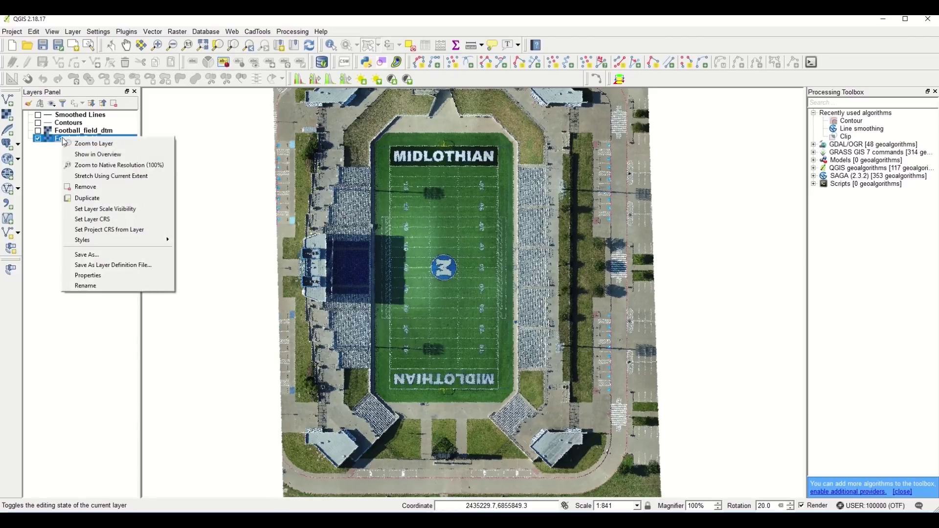
left_click(85, 277)
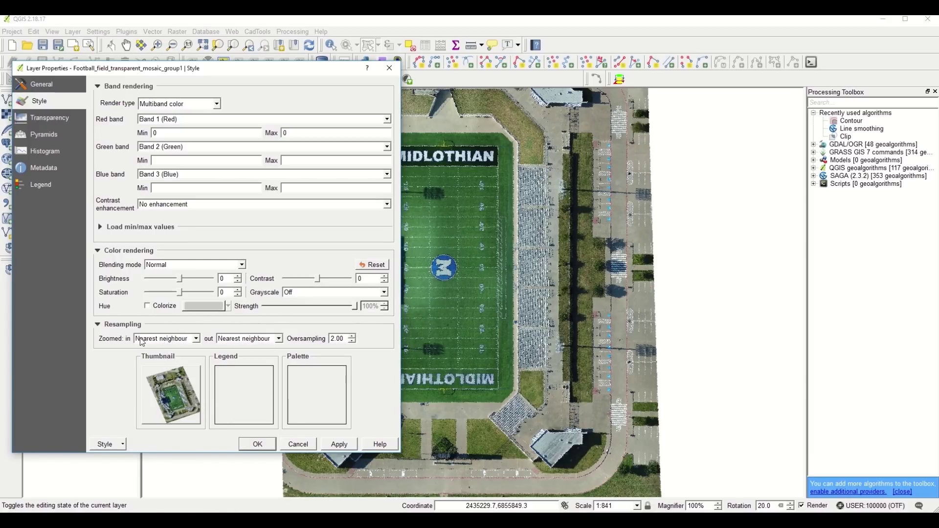
left_click(247, 338)
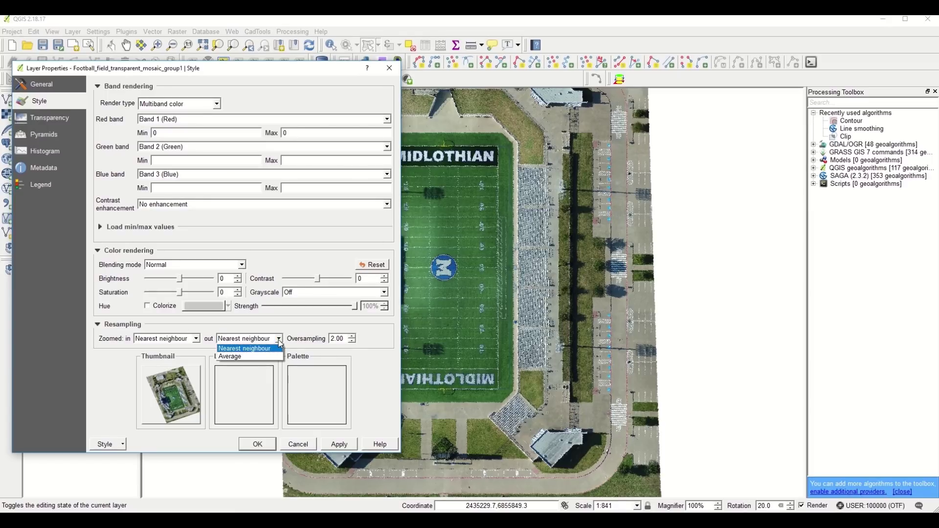
left_click(237, 356)
left_click(352, 336)
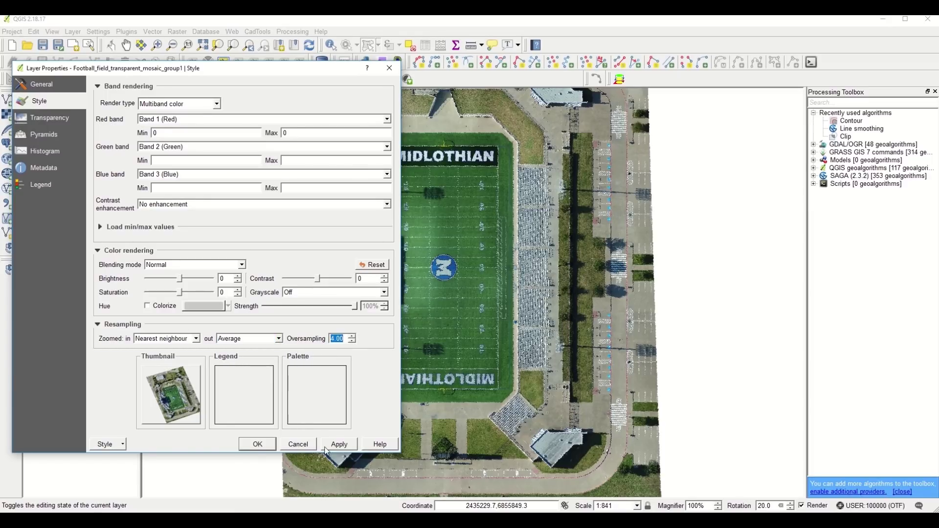
left_click(258, 444)
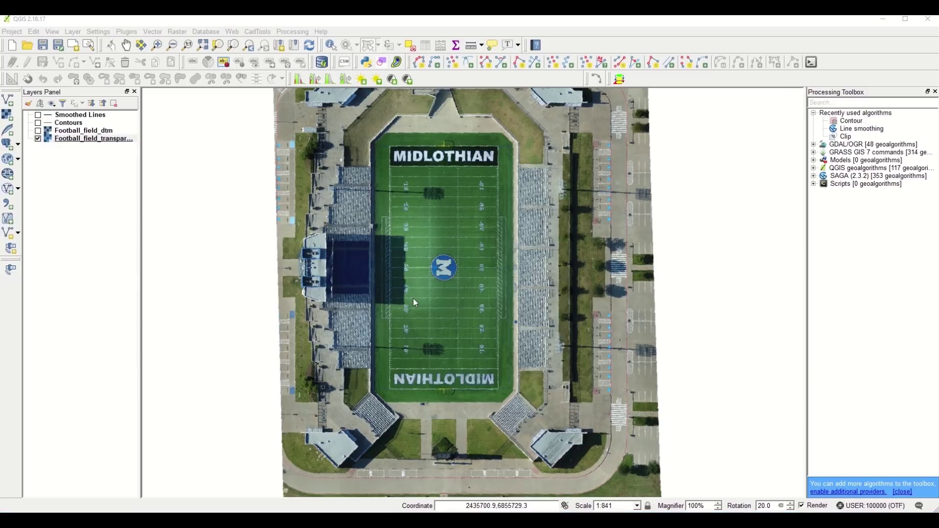
Zoom into the field's centre logo and start the Measure Line tool
scroll(441, 296, "up", 4)
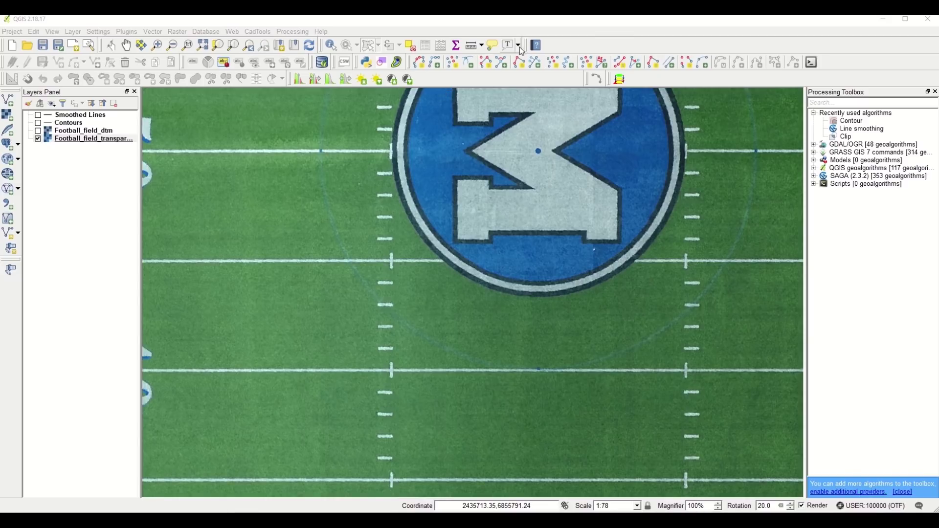
left_click(482, 47)
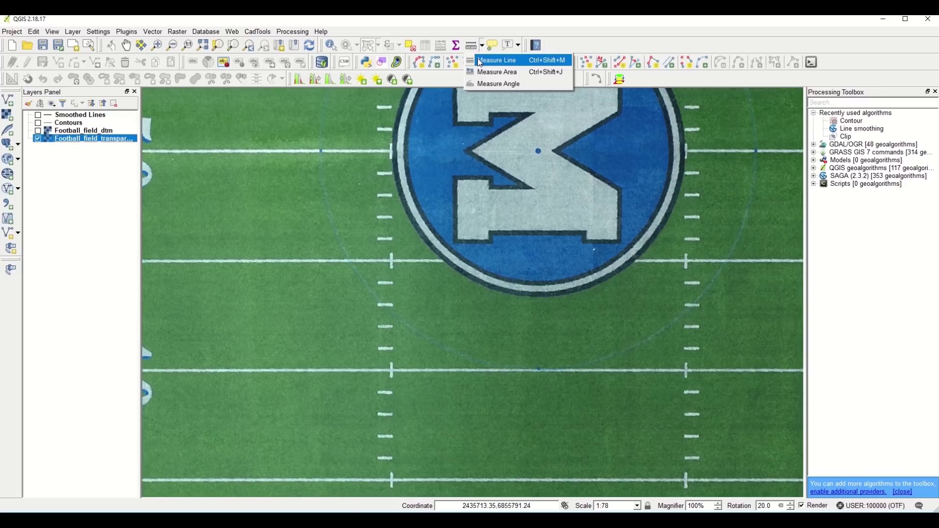
left_click(484, 62)
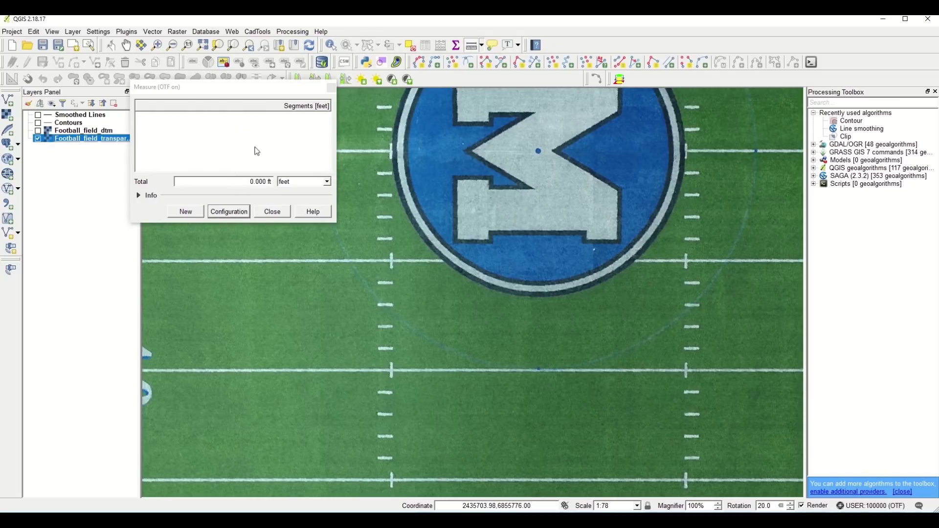
left_click(227, 212)
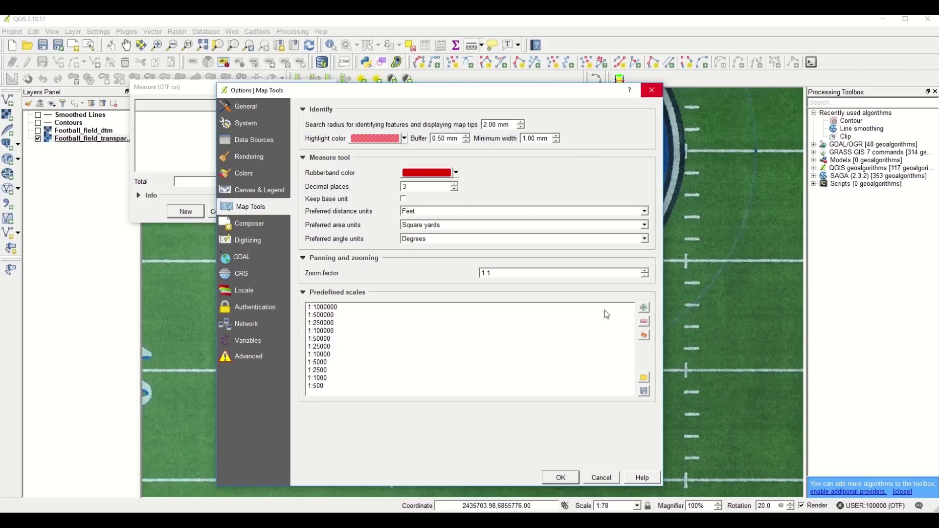
left_click(561, 478)
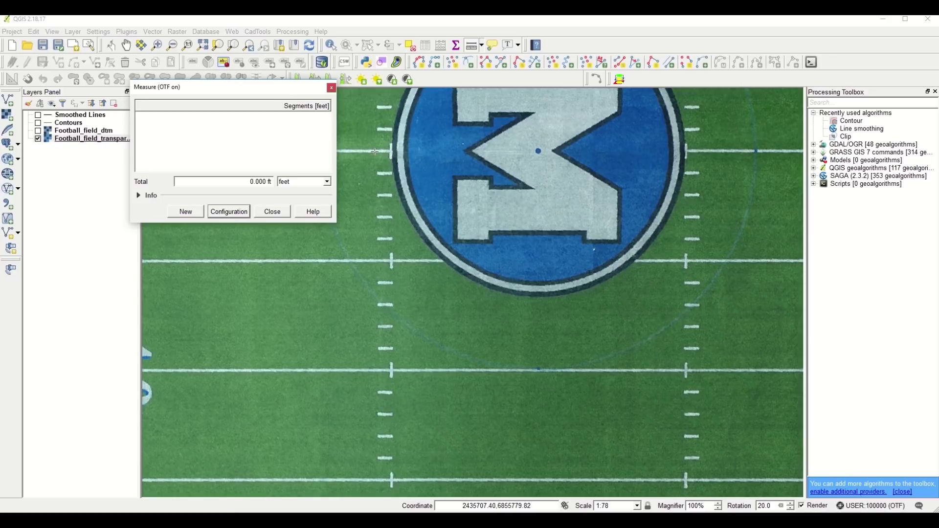
Measure between two adjacent yard lines and show the length in yards (5.011 yd)
left_click(375, 151)
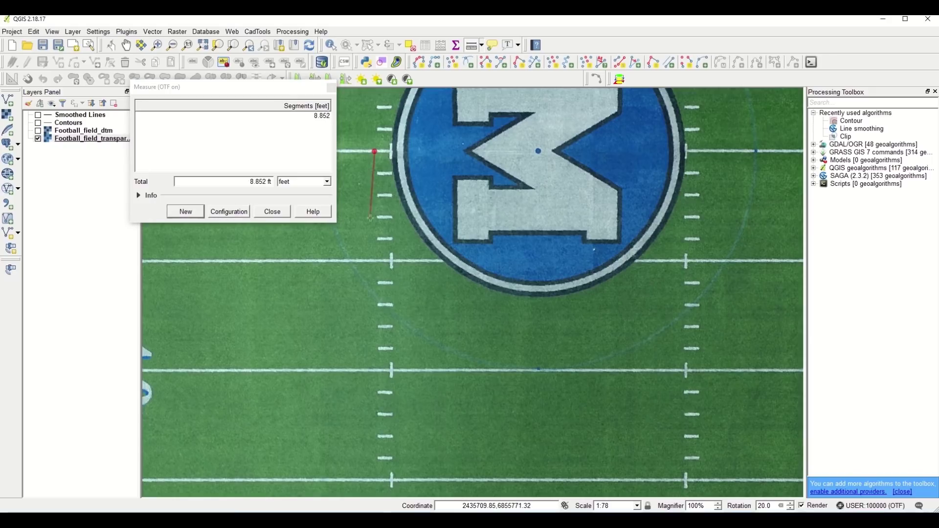
left_click(376, 262)
left_click(324, 182)
left_click(302, 215)
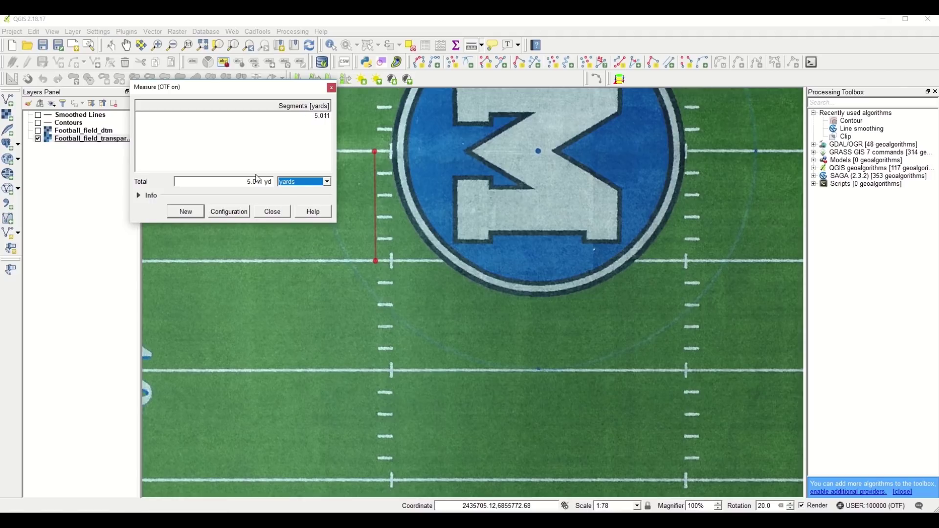
Switch the measurement units to meters, reading 4.582 m
left_click(328, 183)
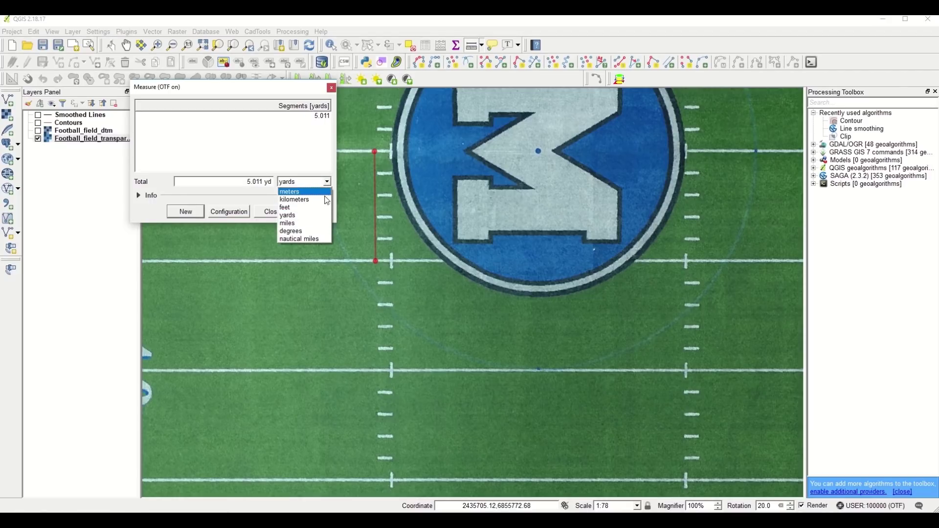
key("Escape")
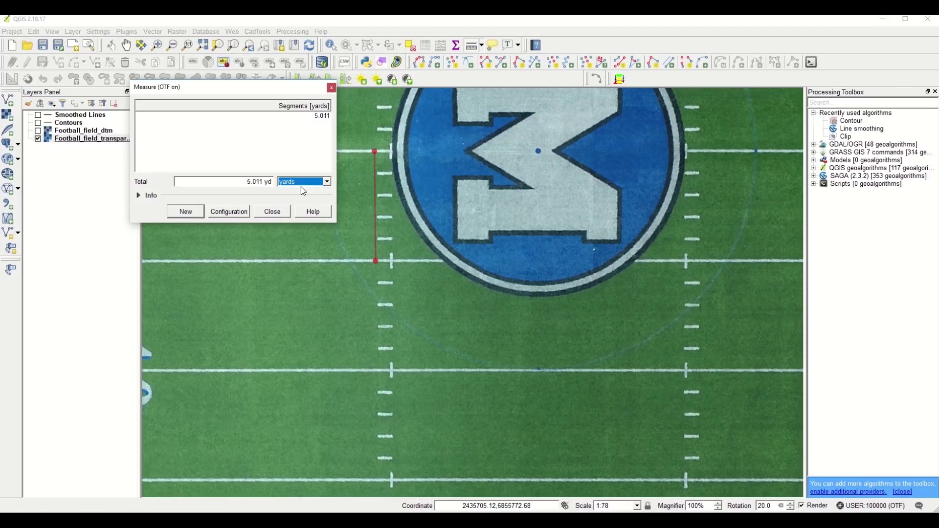
left_click(327, 182)
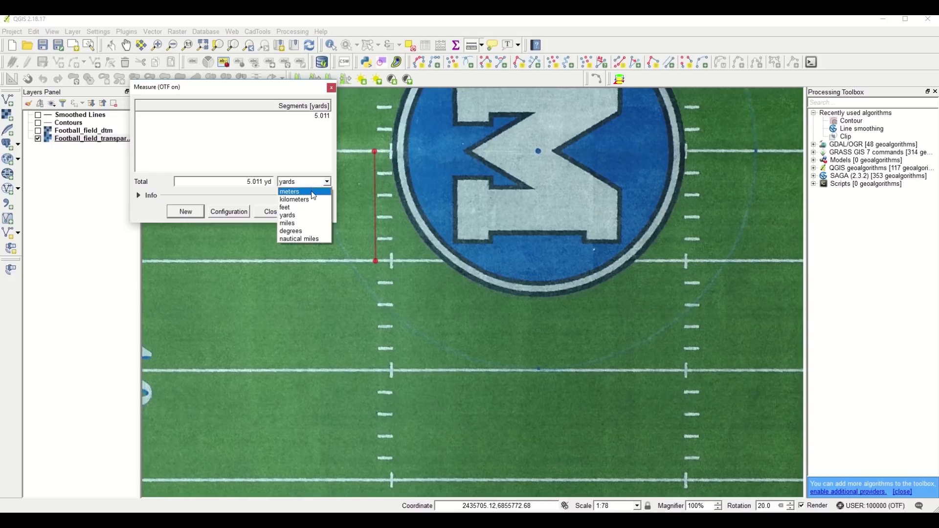
left_click(311, 191)
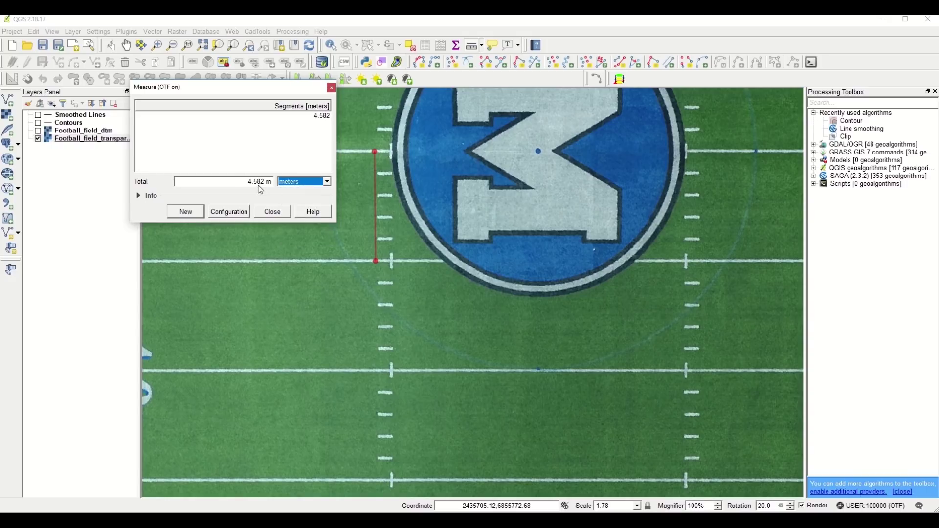